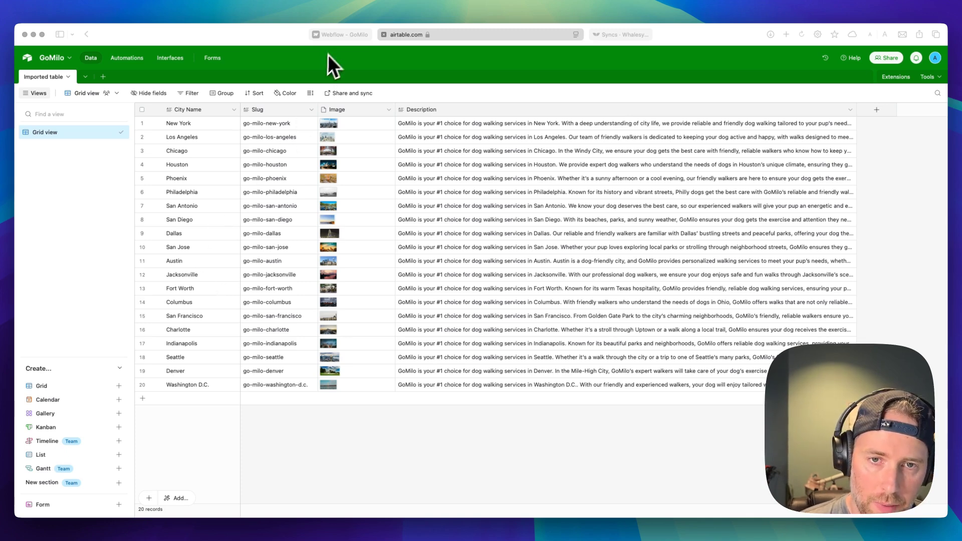
- Select all 13 items in the Webflow Locations collection and delete them
left_click(344, 35)
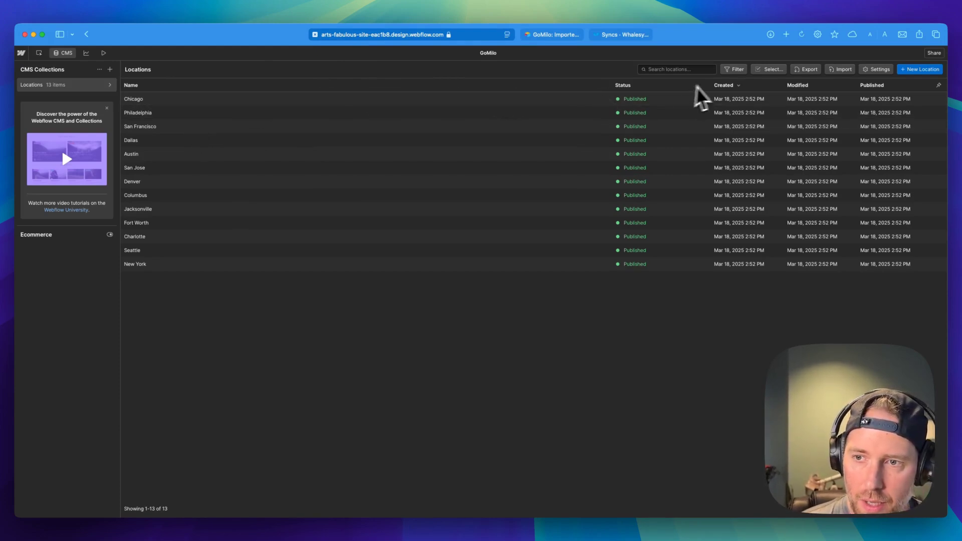
left_click(768, 69)
left_click(126, 85)
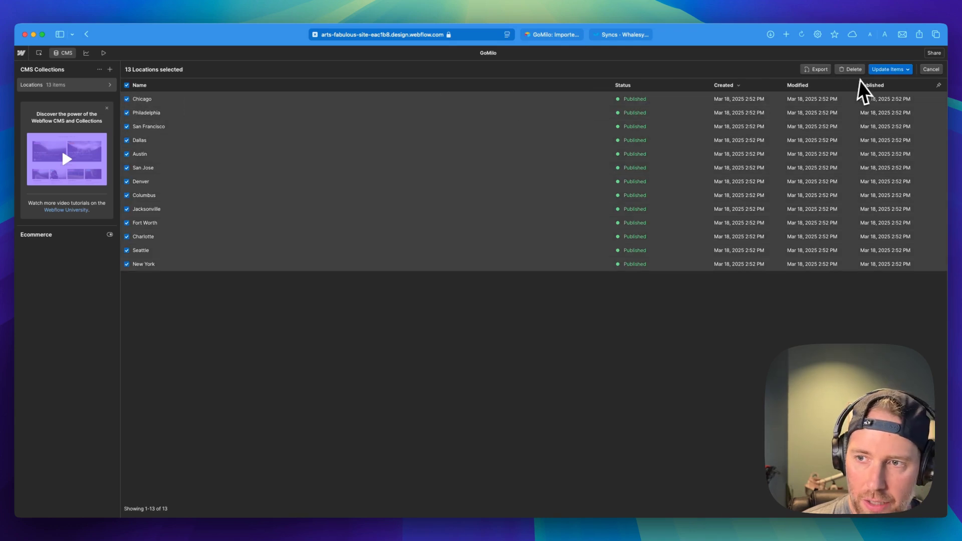
left_click(851, 69)
left_click(556, 304)
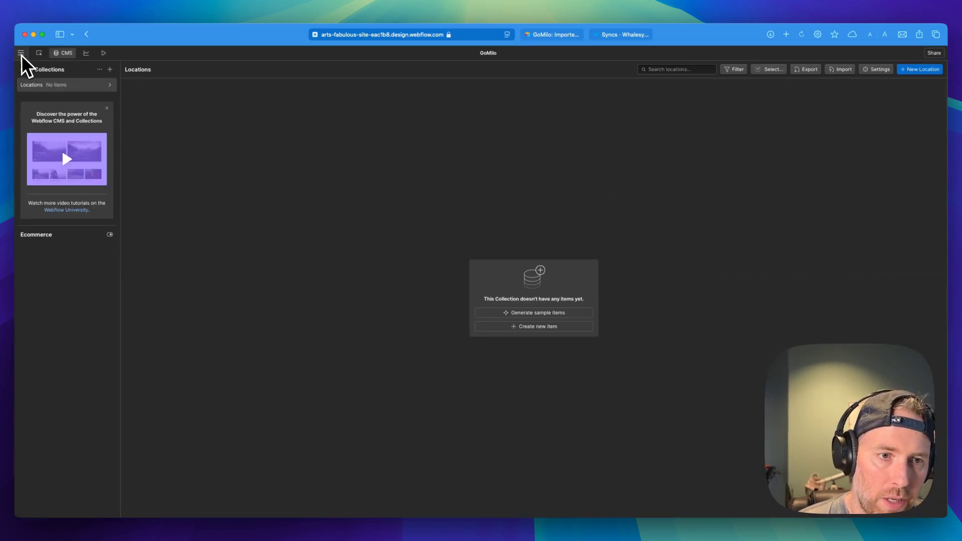
- Switch to the page designer from the site menu, then return to the CMS collections view
left_click(21, 53)
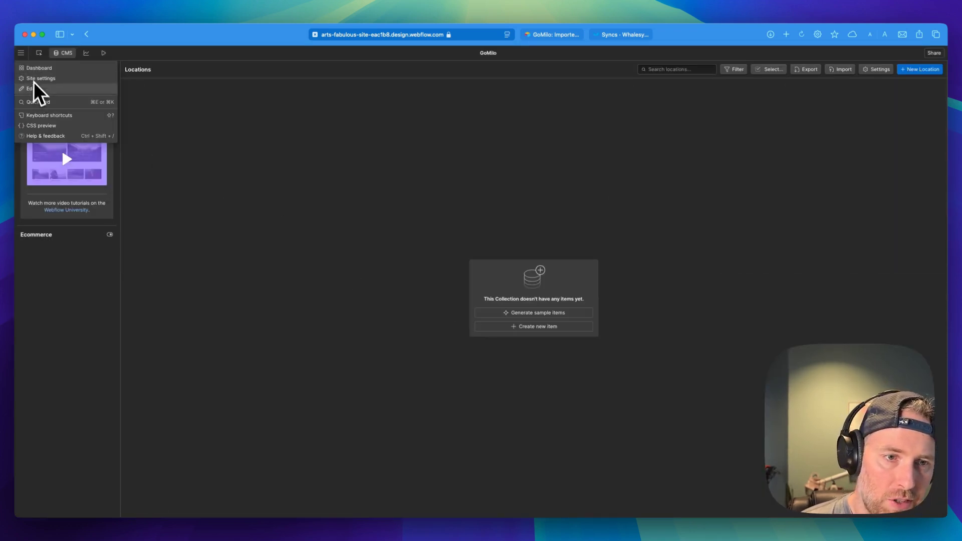
left_click(40, 54)
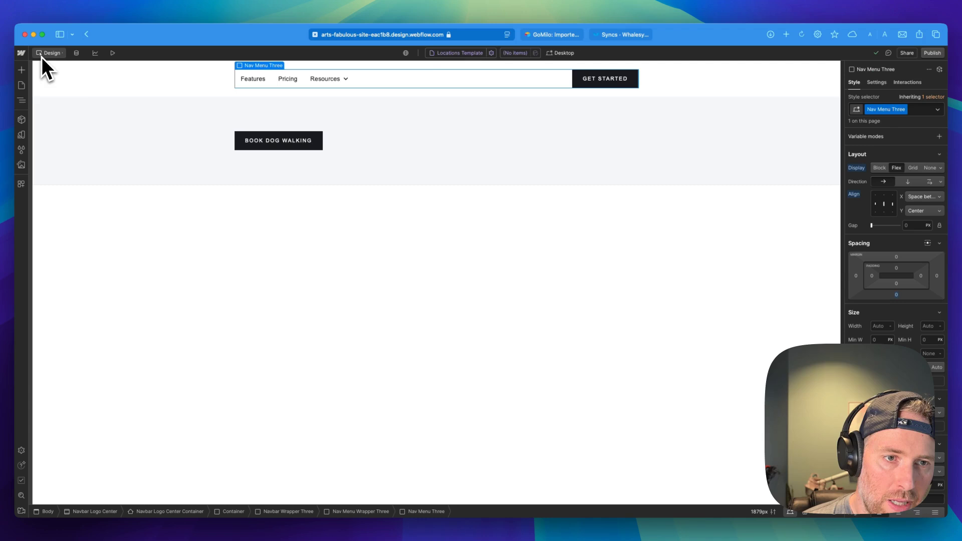
left_click(78, 53)
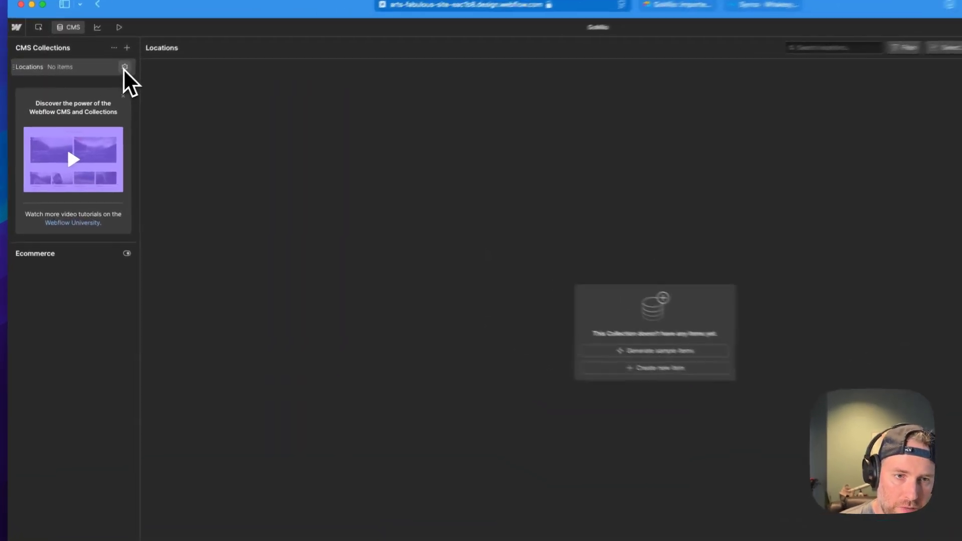
- Open Location Settings and compare its Name, Slug, Image and Description fields with the Airtable columns
left_click(124, 67)
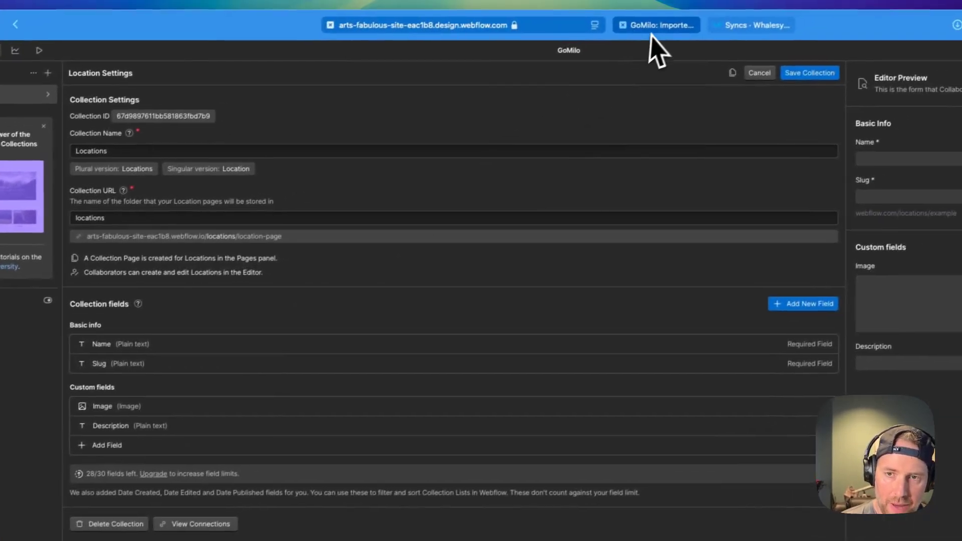
left_click(651, 31)
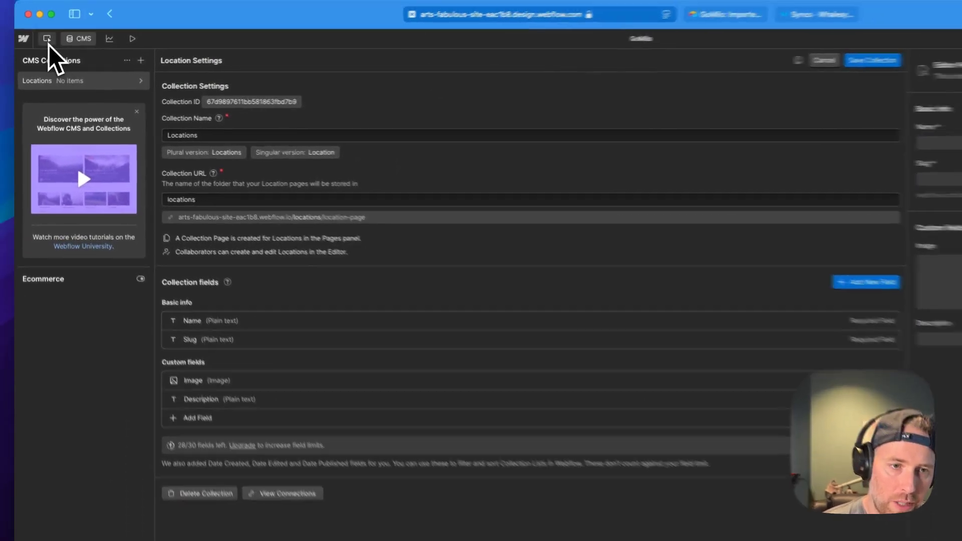
- Switch to the Designer and show the Pages list with the Locations Template page
left_click(48, 43)
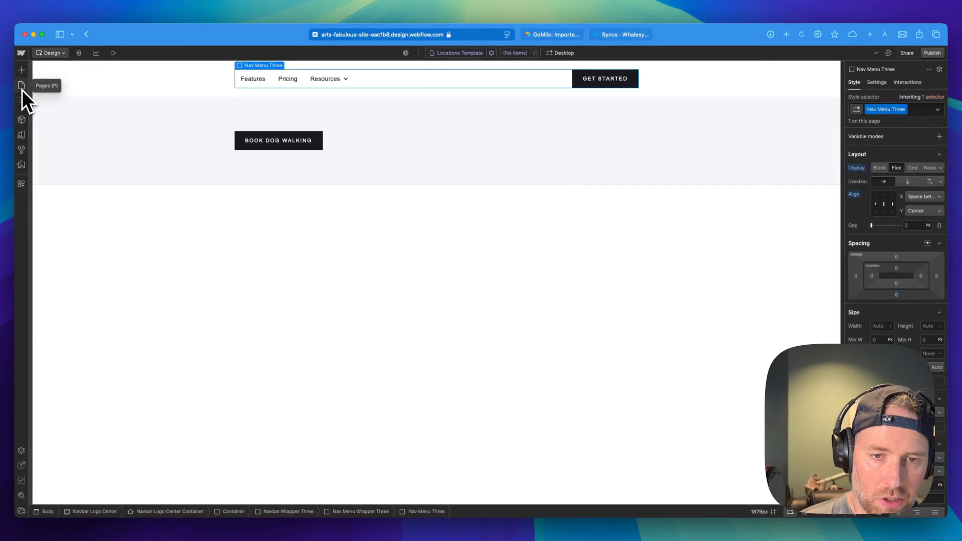
left_click(21, 86)
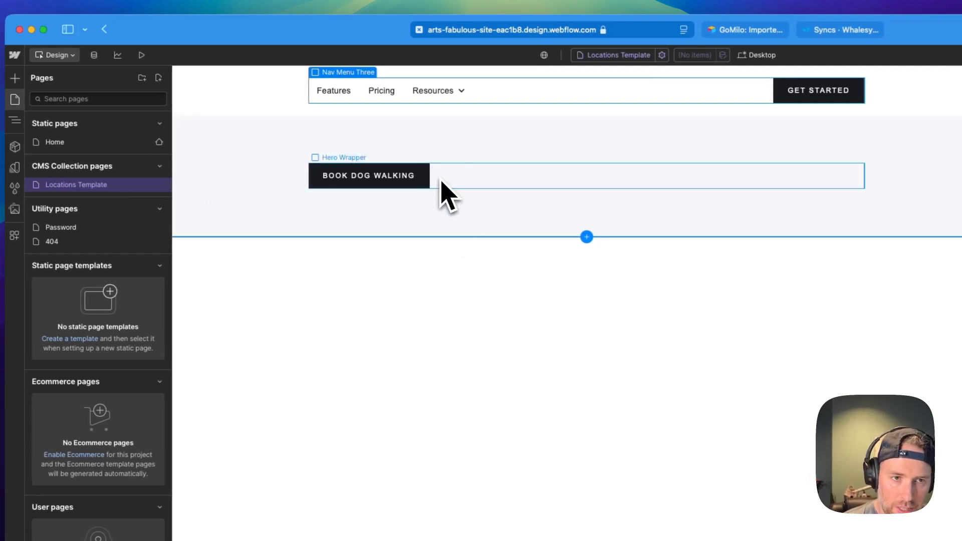
- Generate 5 sample items in the Locations collection, such as San Francisco, Miami and New York City
left_click(94, 54)
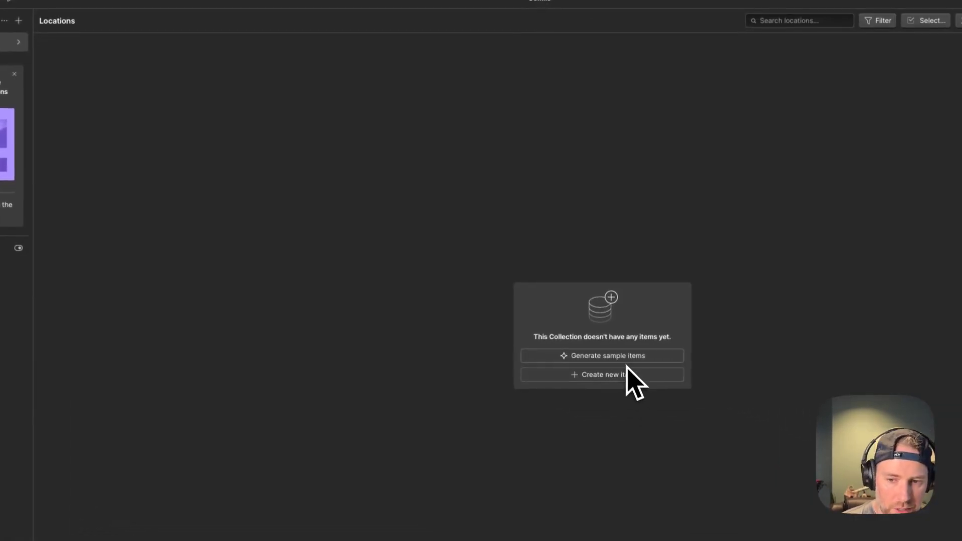
left_click(621, 356)
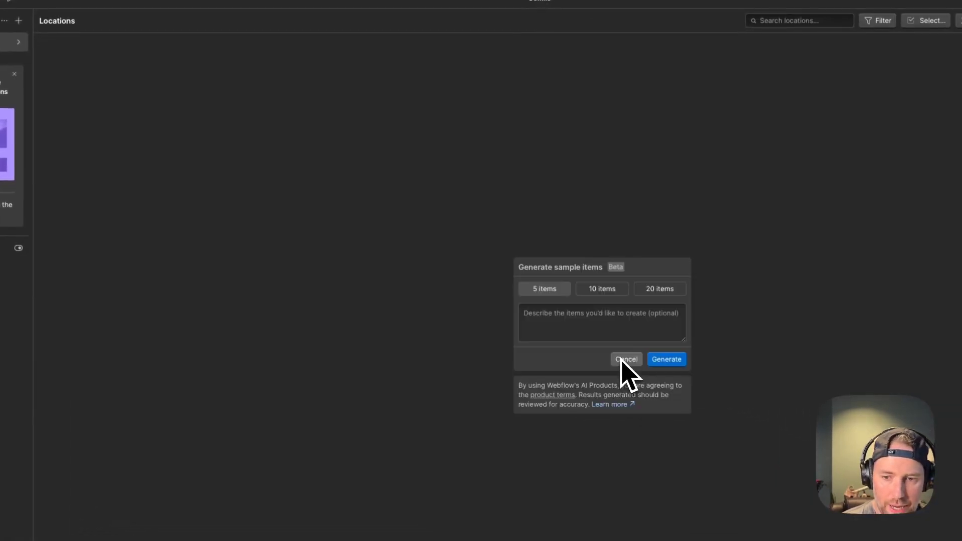
left_click(662, 359)
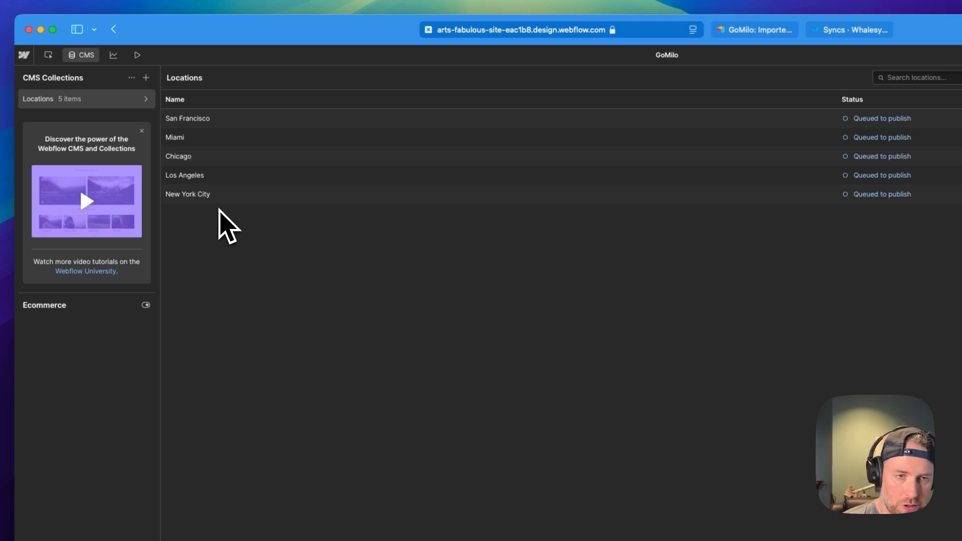
- Open the Locations Template in the designer and inspect the New York City H1 heading's settings
left_click(48, 55)
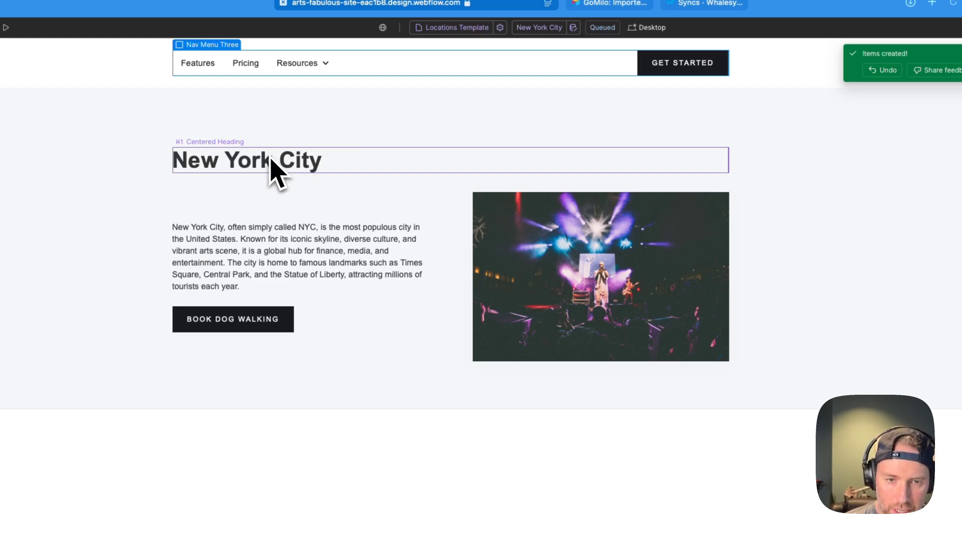
left_click(268, 161)
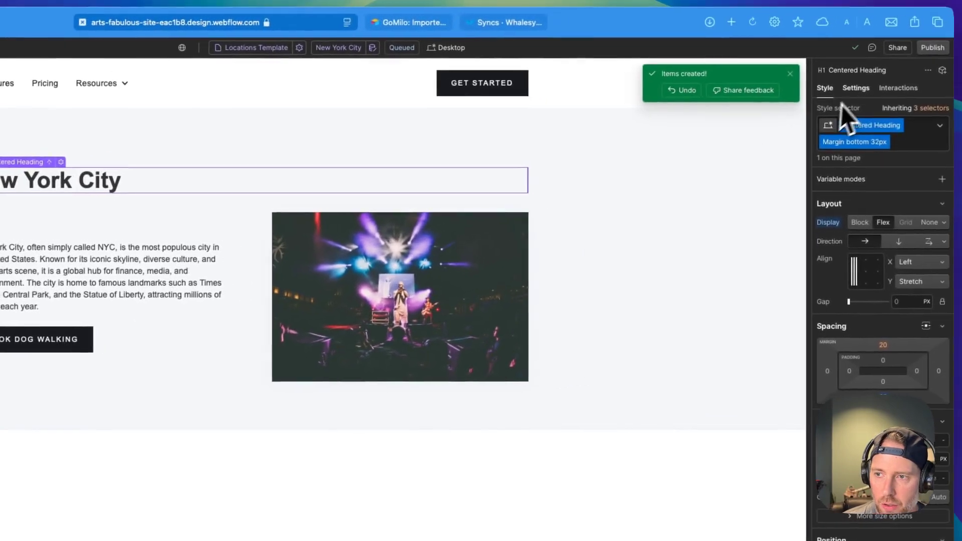
left_click(961, 68)
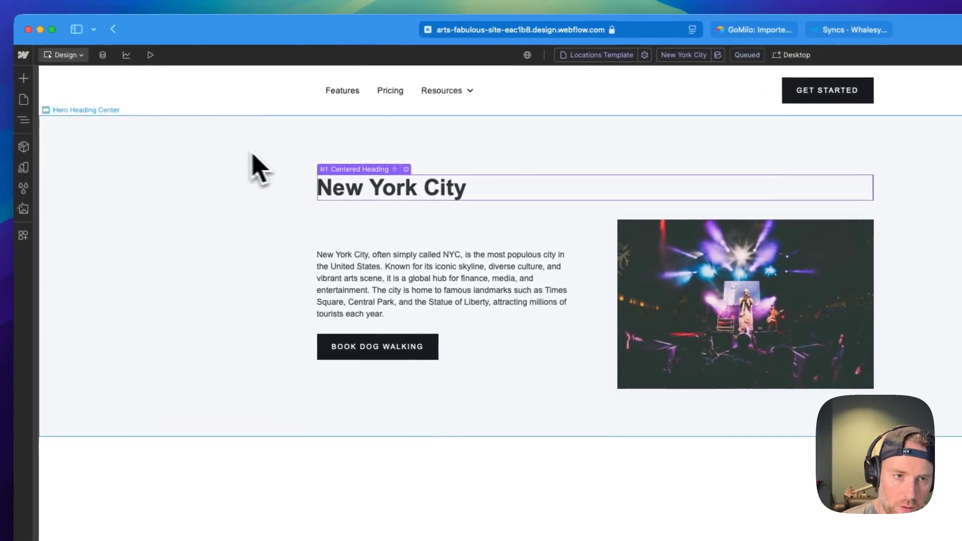
- Select all five sample city items in Locations and delete them permanently
left_click(103, 55)
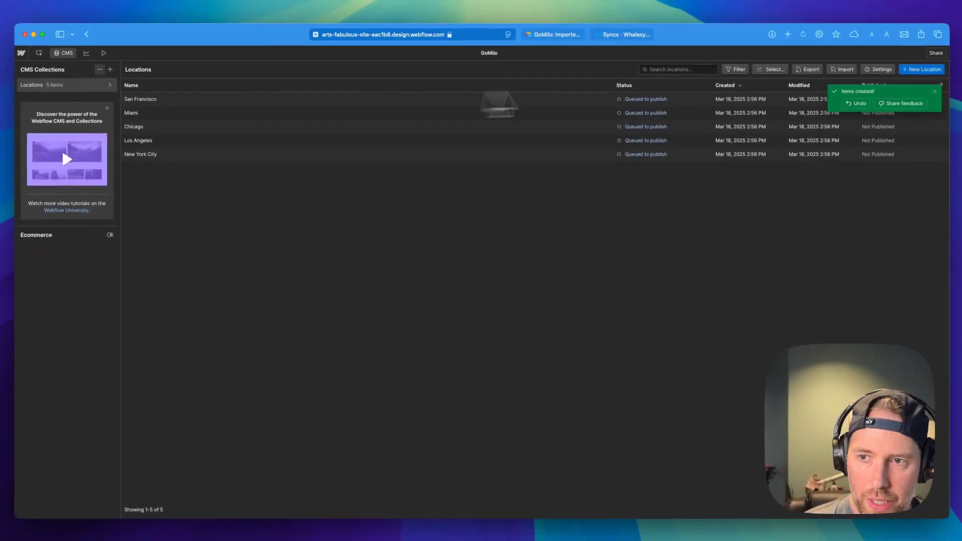
left_click(767, 69)
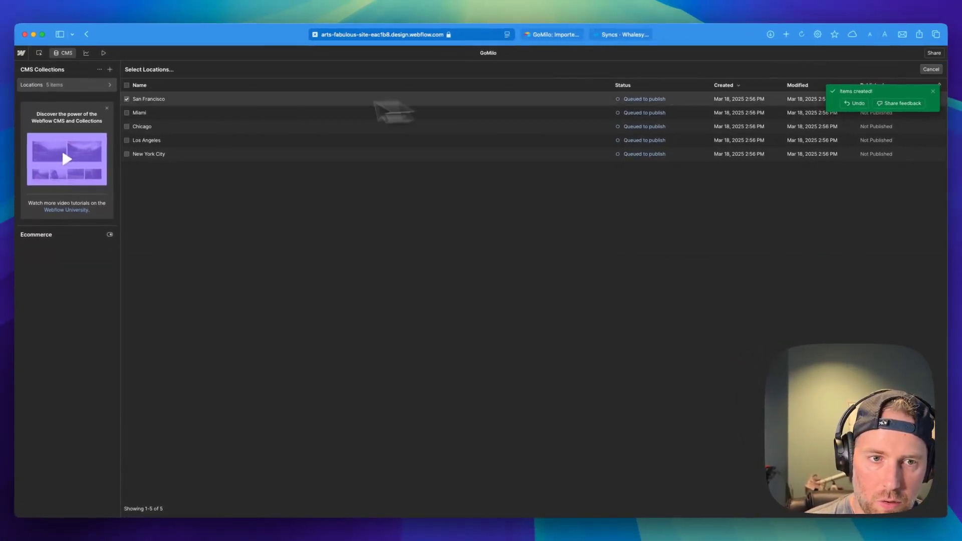
left_click(126, 85)
left_click(850, 69)
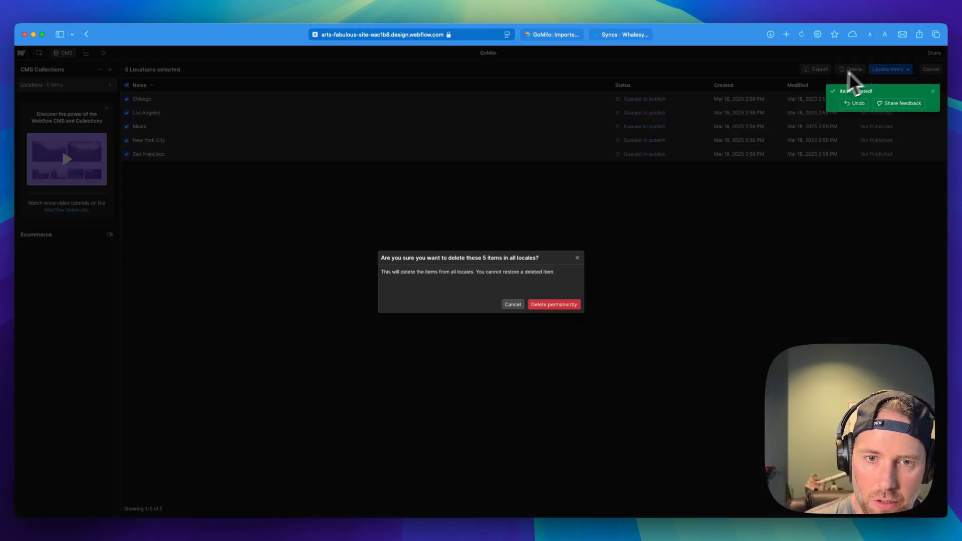
left_click(556, 305)
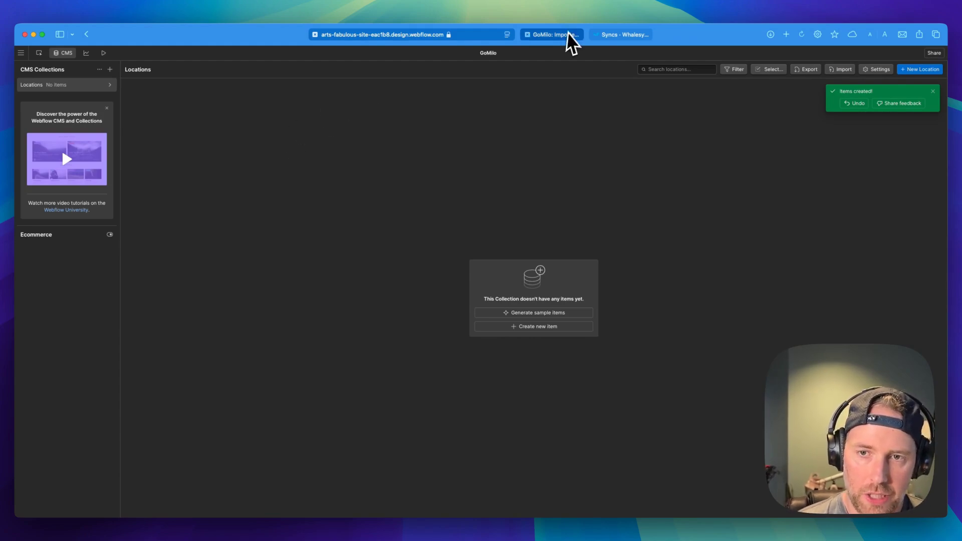
- Check the 20 city records in Airtable, then go to Whalesync's empty Syncs page
left_click(565, 34)
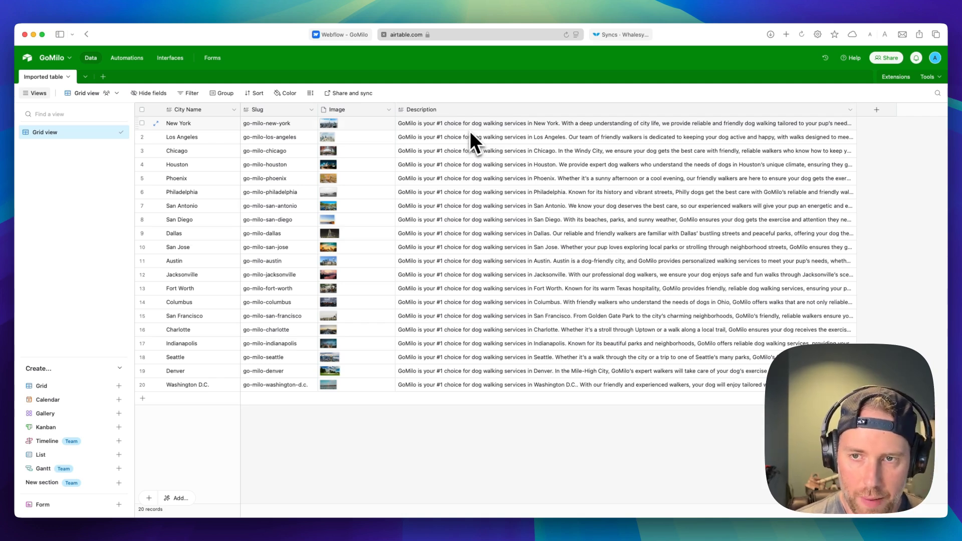
left_click(615, 35)
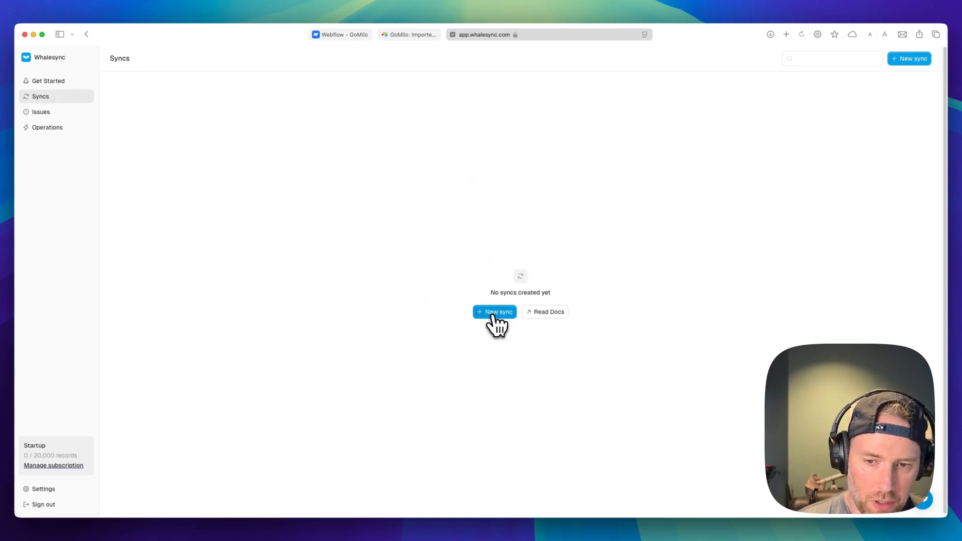
- Start a new Whalesync sync with Airtable as the first app and authorize it
left_click(493, 314)
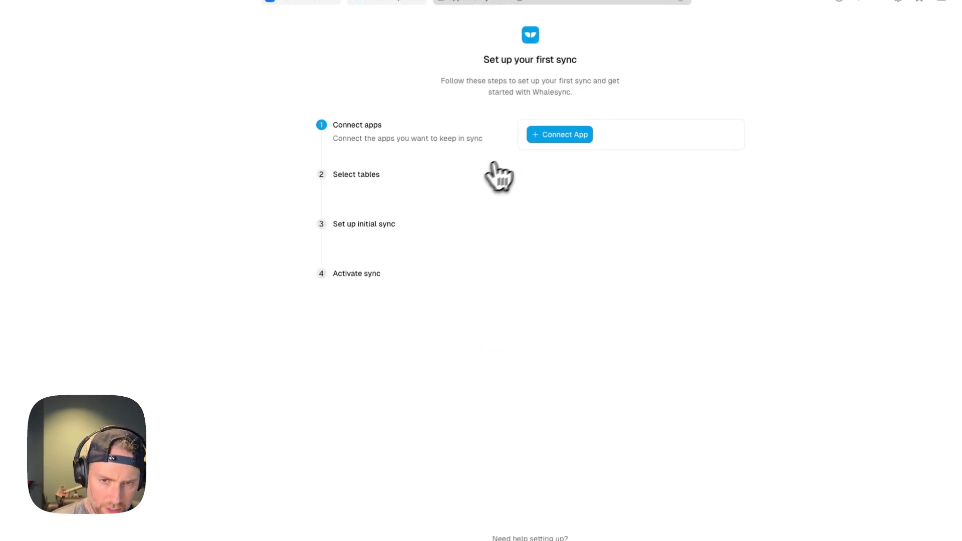
left_click(553, 138)
left_click(226, 141)
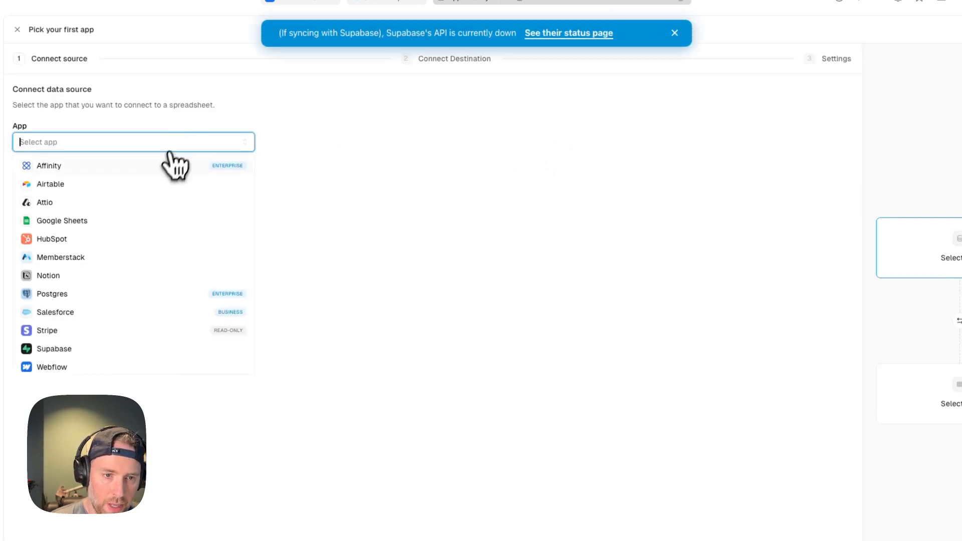
left_click(135, 191)
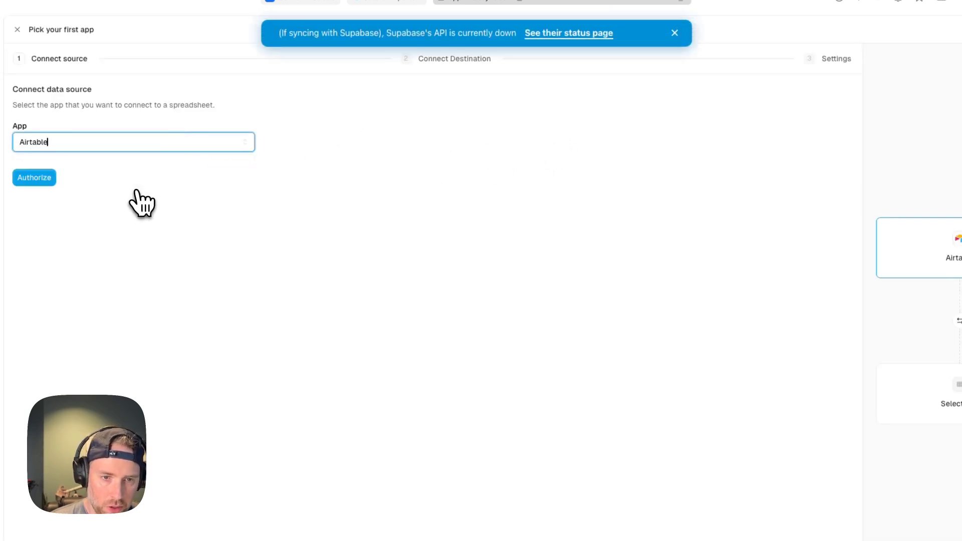
left_click(35, 180)
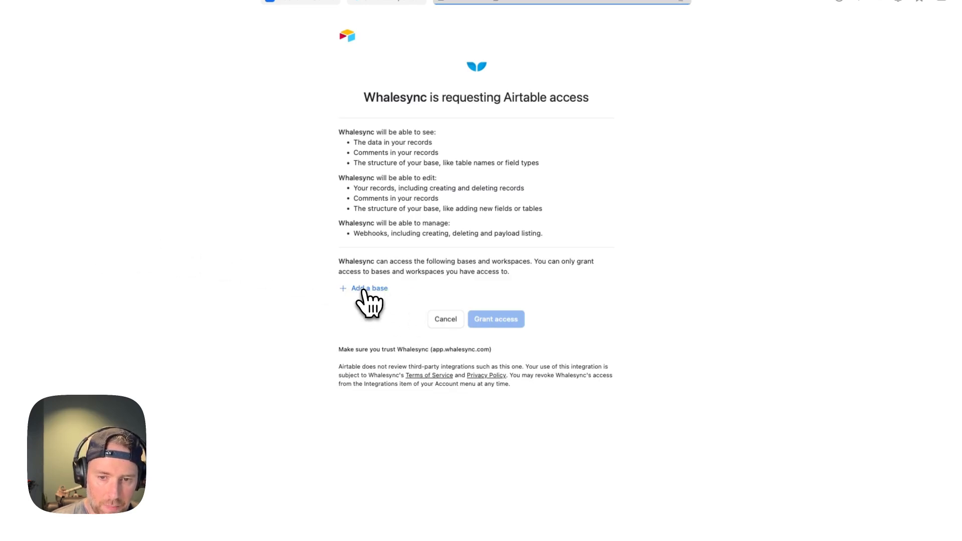
- Grant Whalesync access to the GoMilo Airtable base, then return to the sync setup
left_click(364, 290)
scroll(394, 359, "down", 3)
left_click(390, 415)
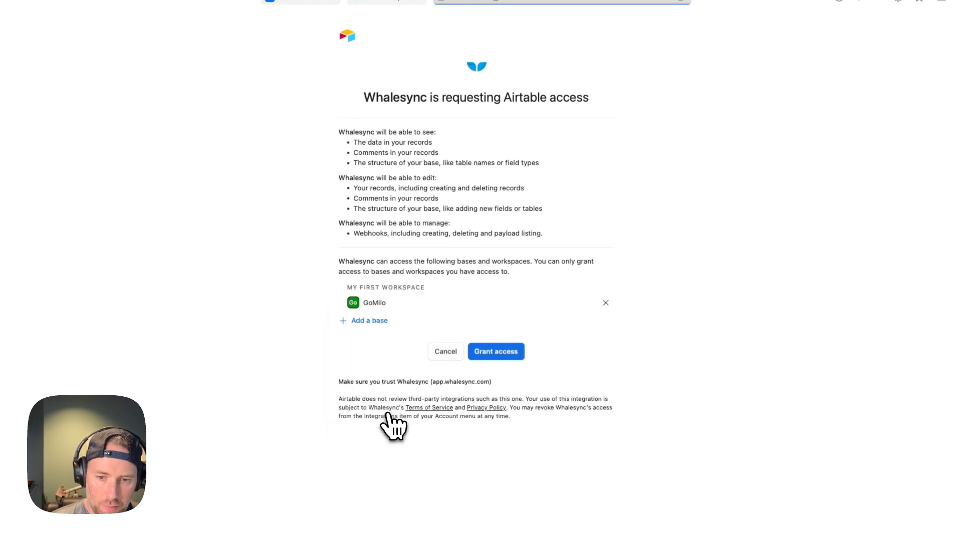
left_click(488, 351)
left_click(391, 2)
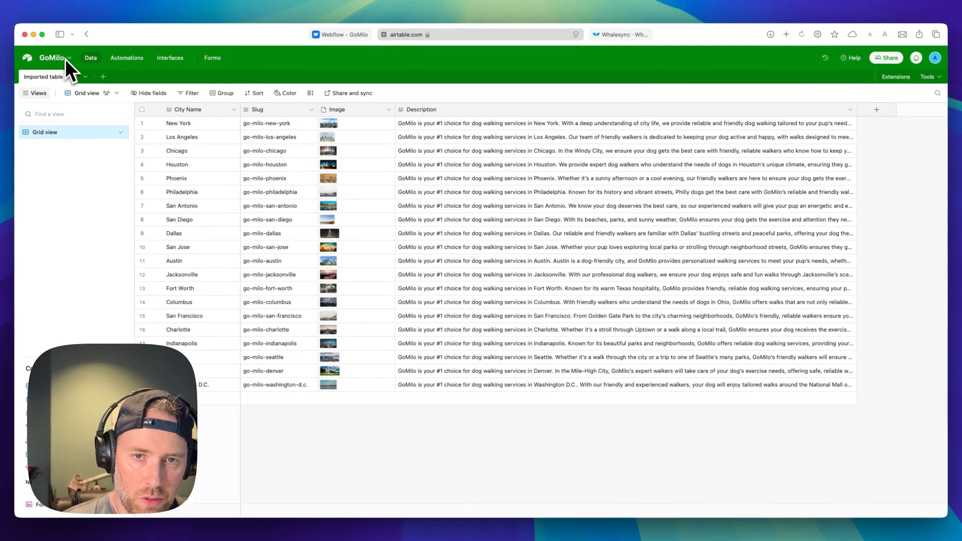
left_click(348, 35)
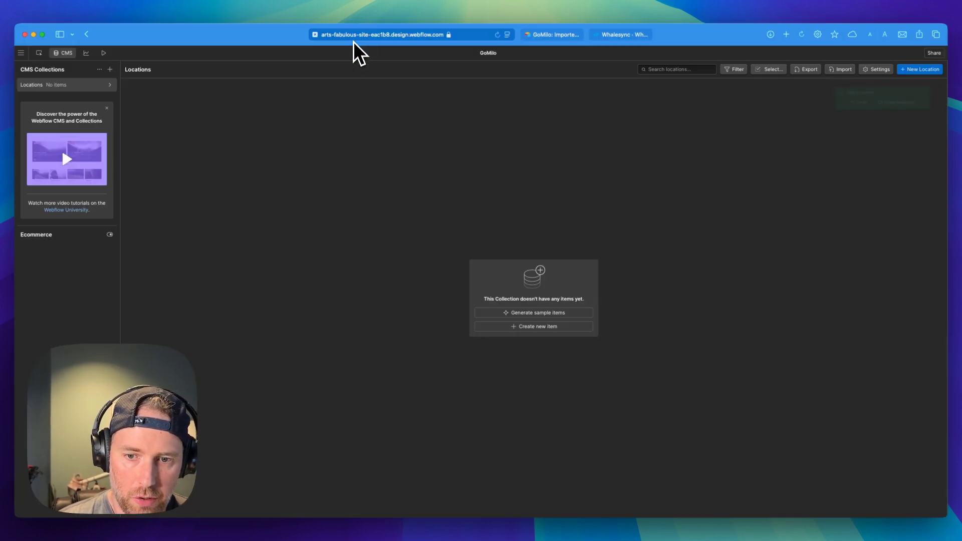
left_click(608, 36)
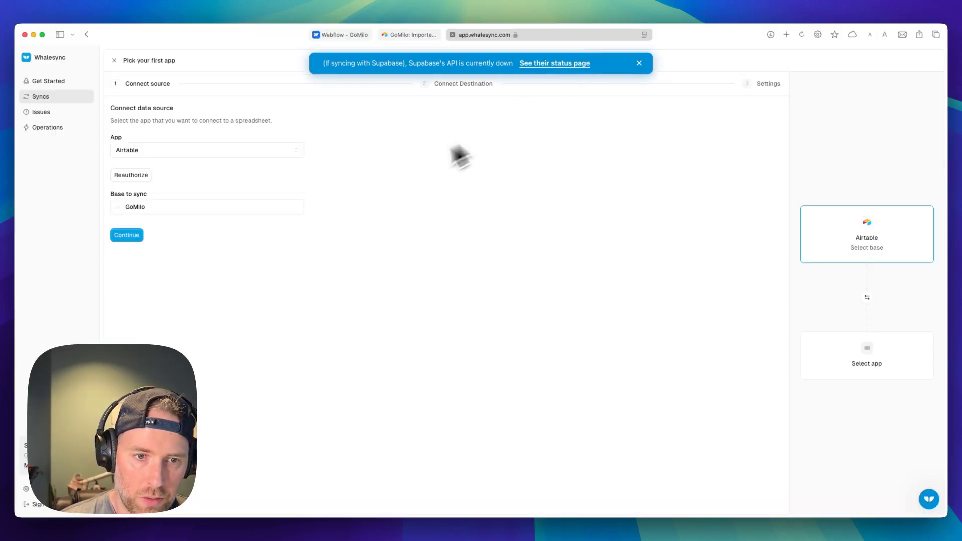
- Confirm the GoMilo base, then authorize Webflow and choose the GoMilo site as destination
left_click(132, 237)
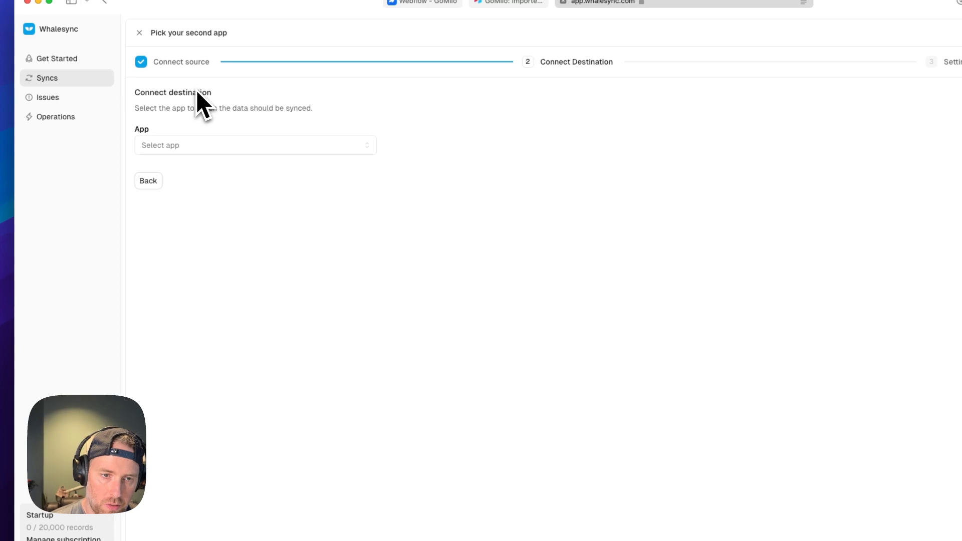
left_click(173, 145)
left_click(182, 370)
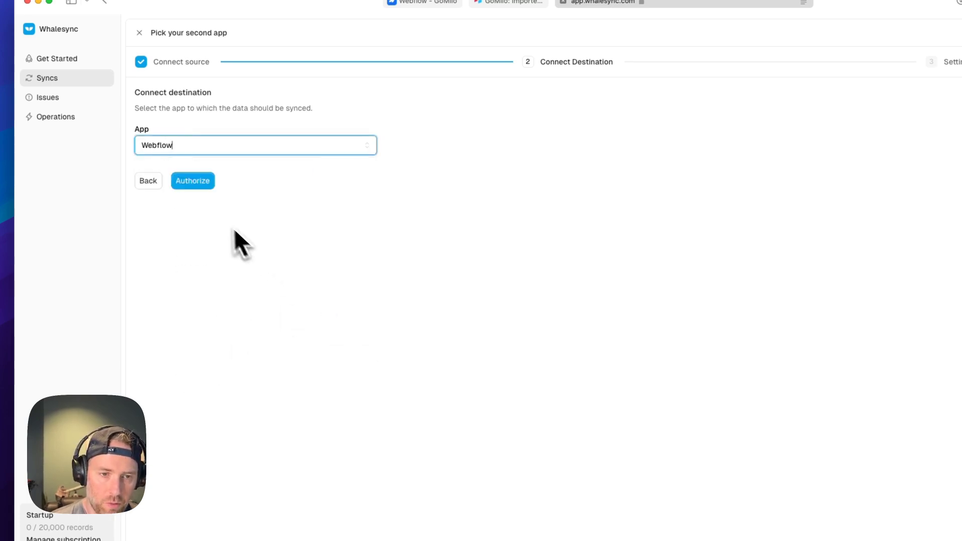
left_click(193, 182)
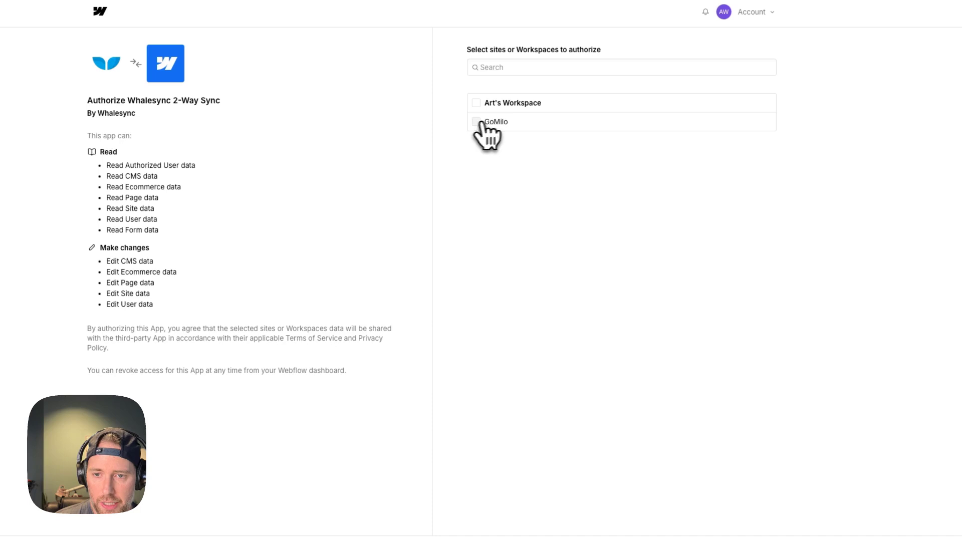
left_click(475, 122)
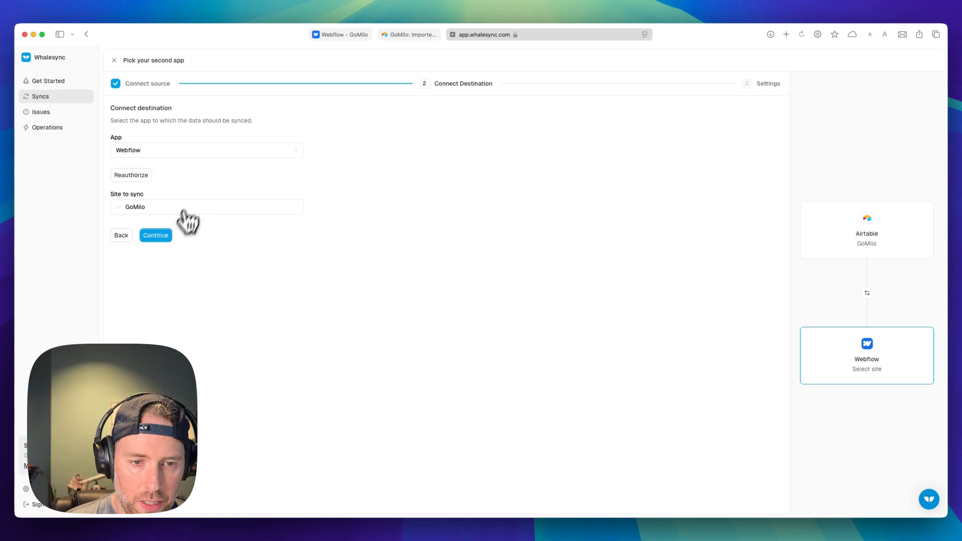
left_click(157, 236)
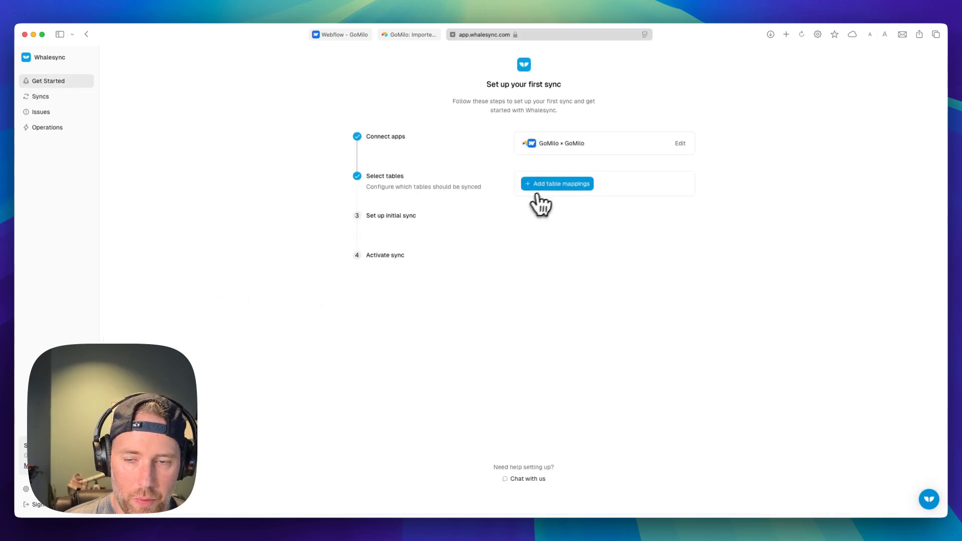
- Add a table mapping from Airtable's Imported table to the Webflow Locations collection
left_click(537, 189)
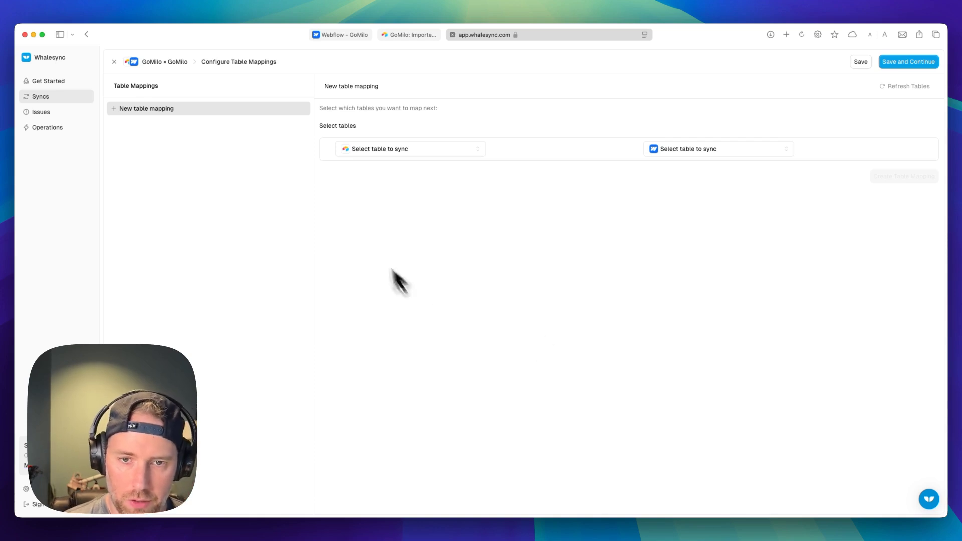
left_click(390, 149)
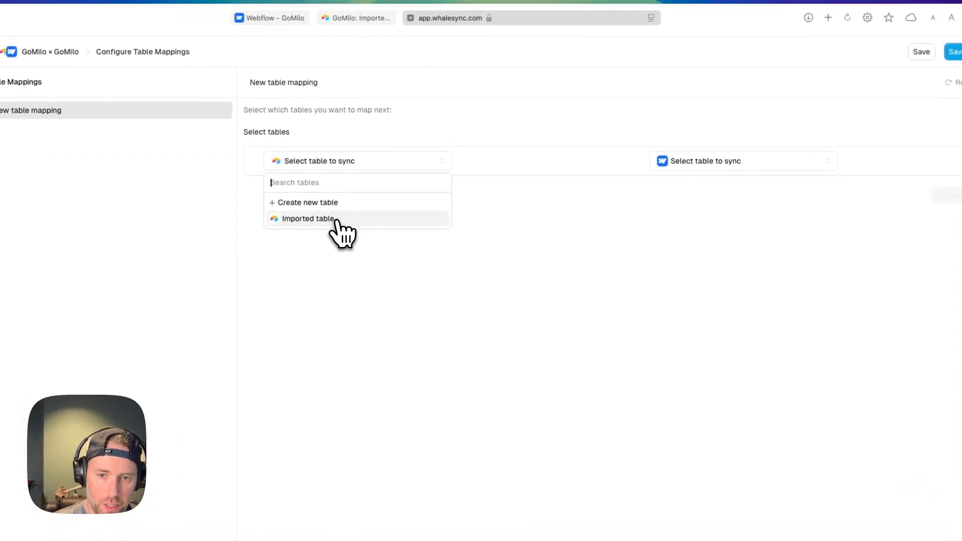
left_click(331, 216)
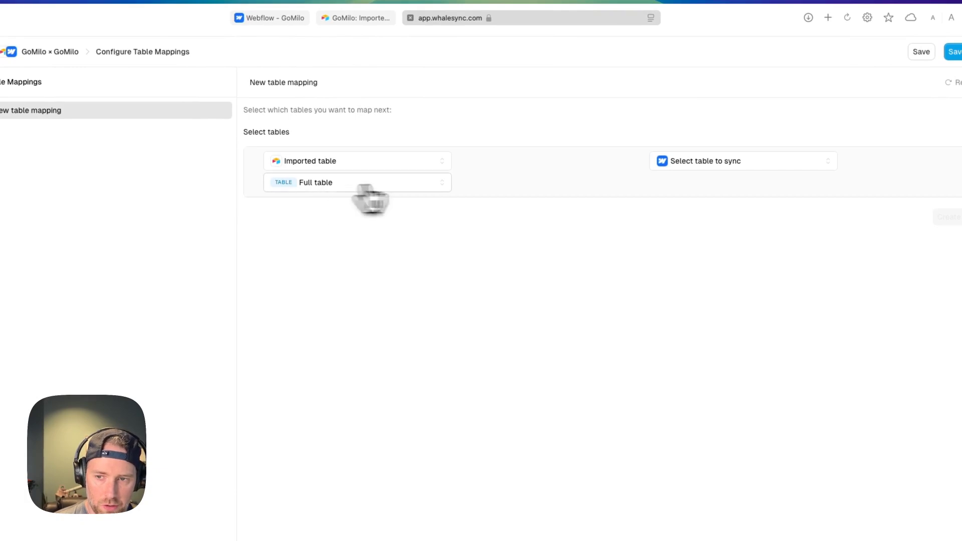
left_click(681, 163)
left_click(676, 219)
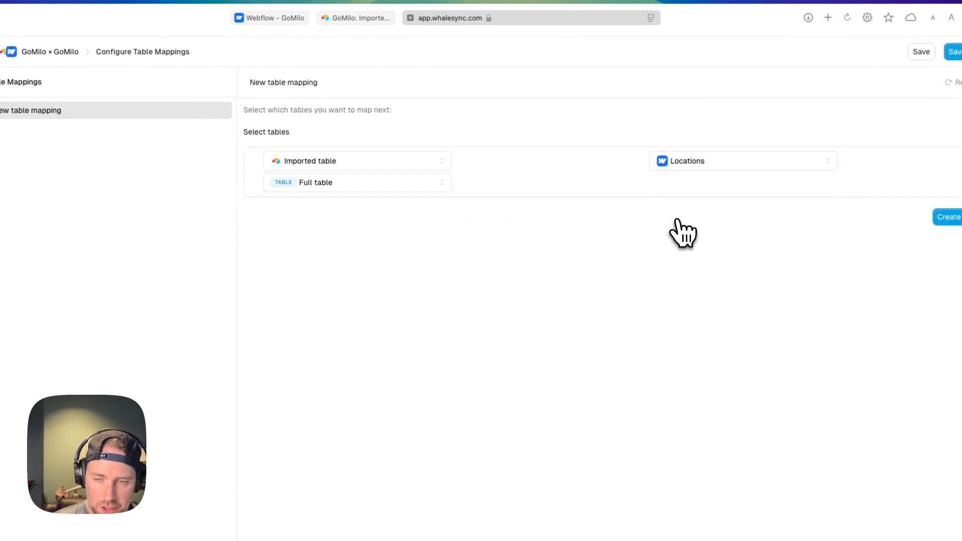
- Start a manual table mapping, pairing City Name with Name and Description with Description
left_click(949, 217)
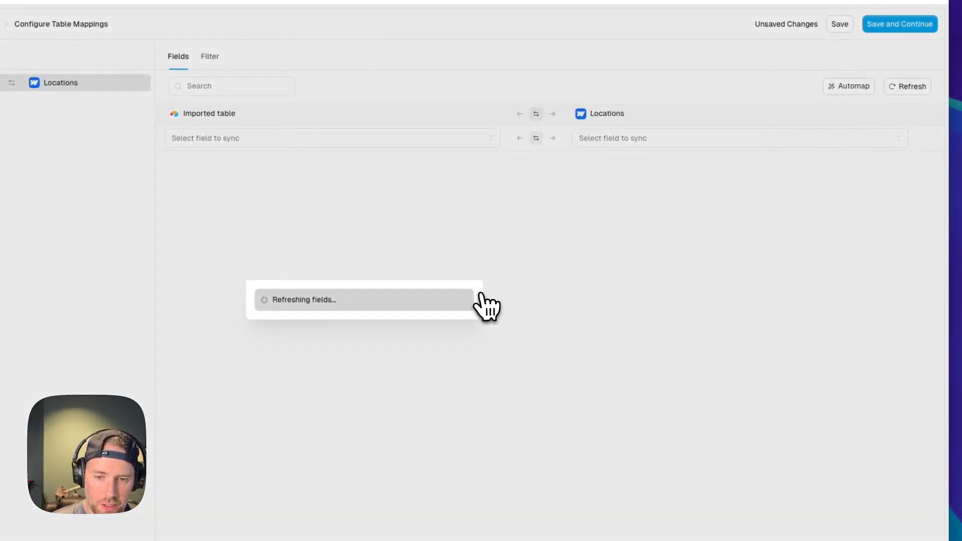
left_click(345, 339)
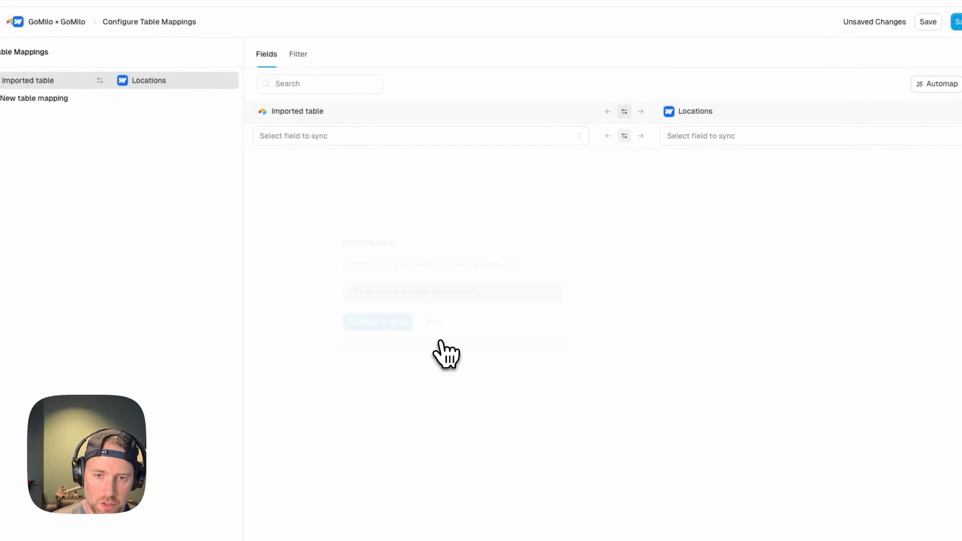
left_click(365, 140)
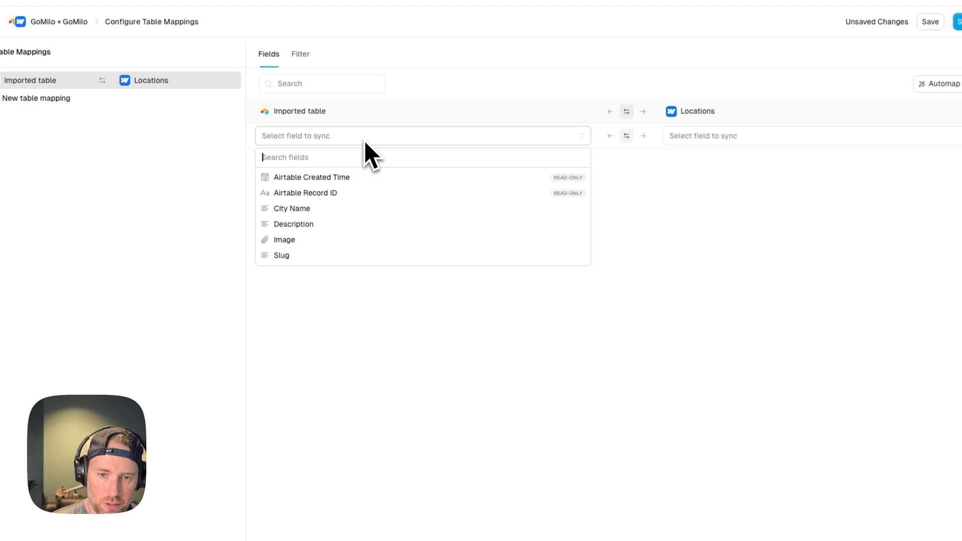
left_click(323, 209)
left_click(707, 153)
left_click(709, 192)
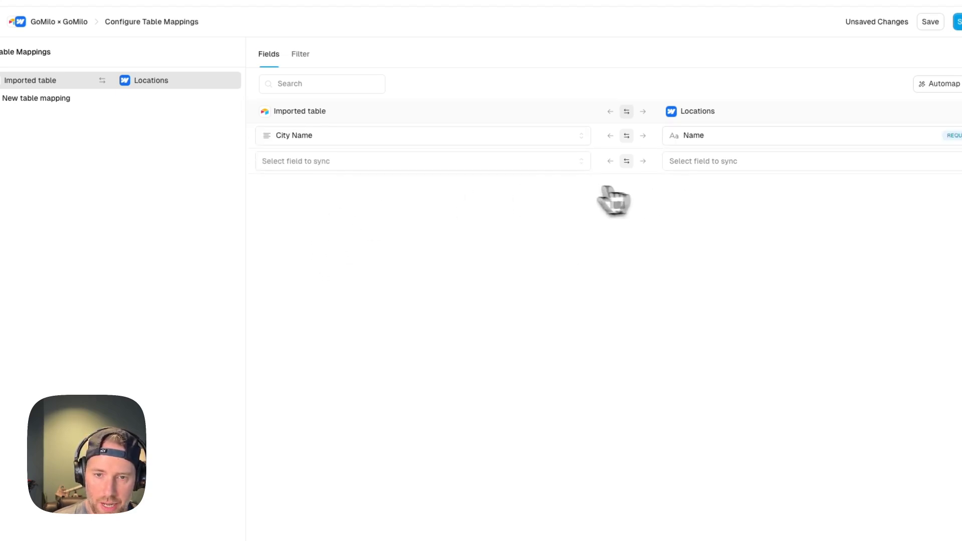
left_click(350, 162)
left_click(304, 250)
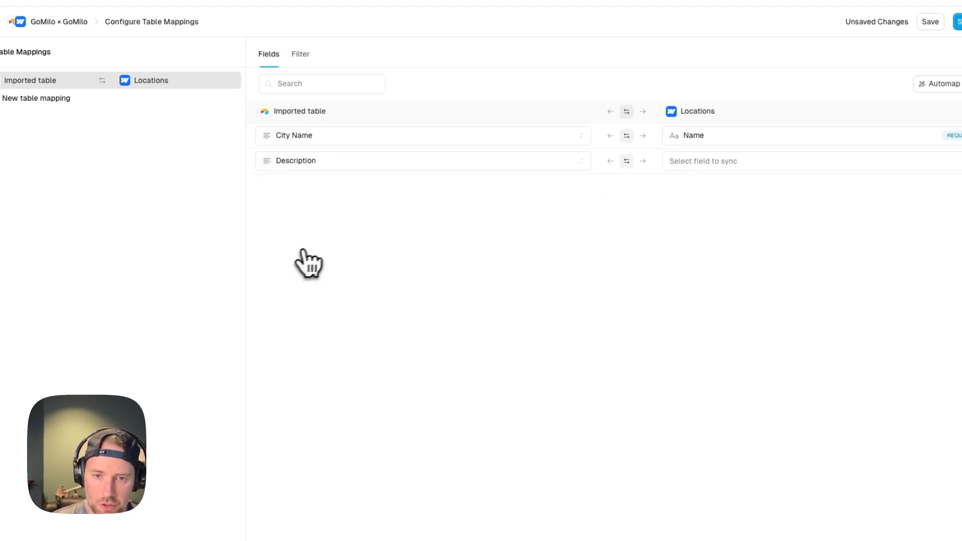
left_click(691, 161)
left_click(709, 235)
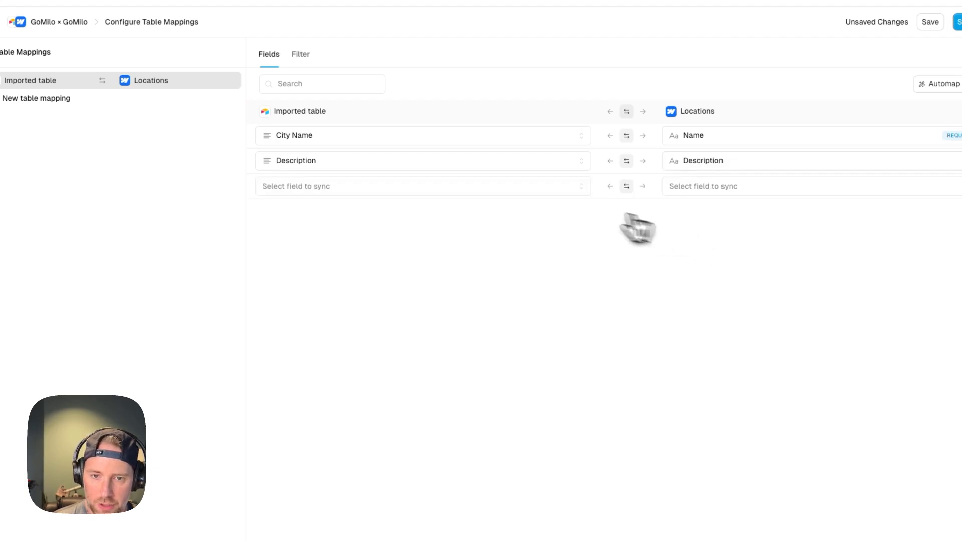
- Map Image and Slug to the matching Locations fields and save the mapping
left_click(401, 189)
left_click(323, 291)
left_click(701, 187)
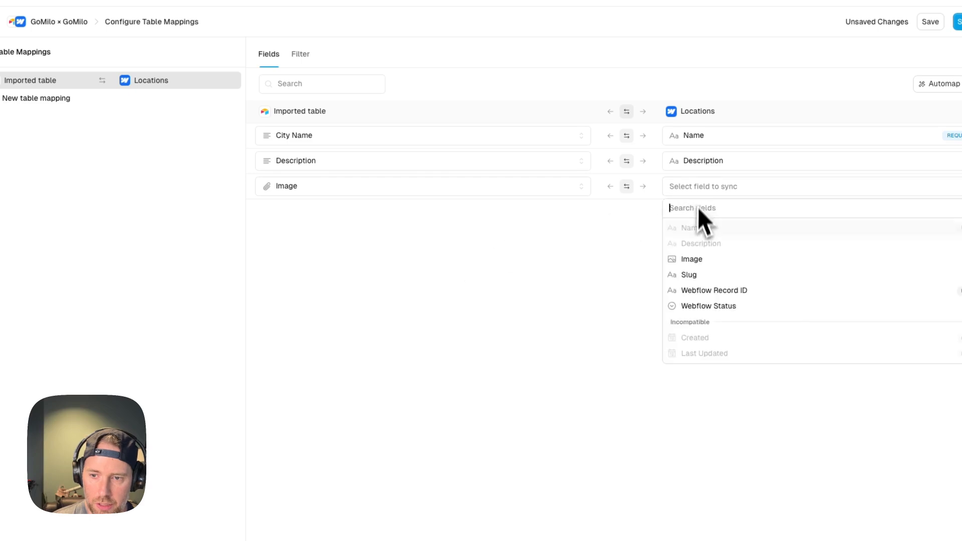
left_click(698, 259)
left_click(350, 212)
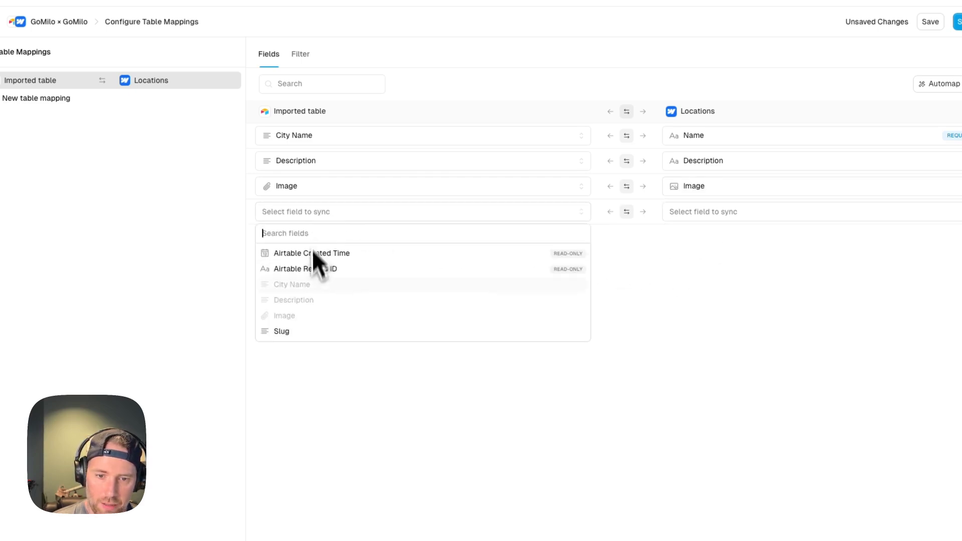
left_click(310, 330)
left_click(714, 211)
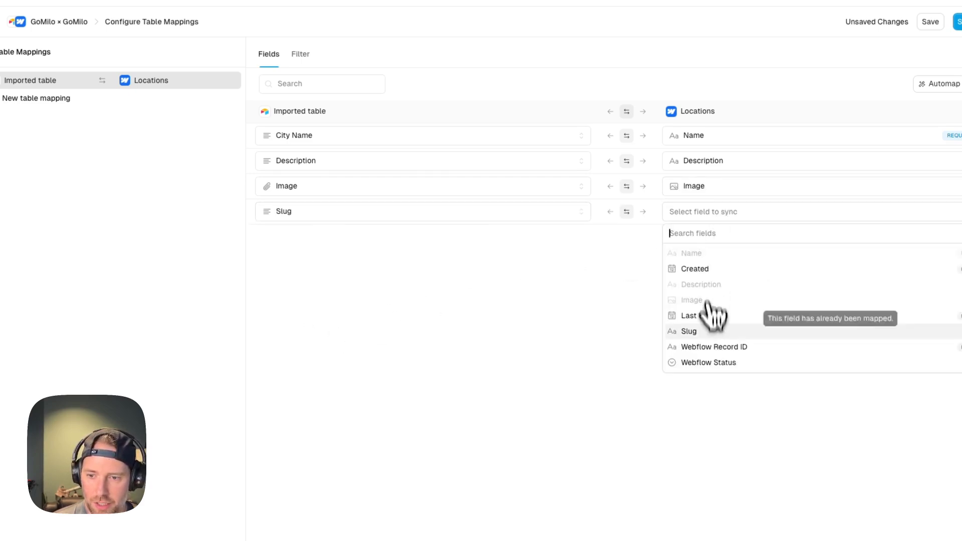
left_click(709, 332)
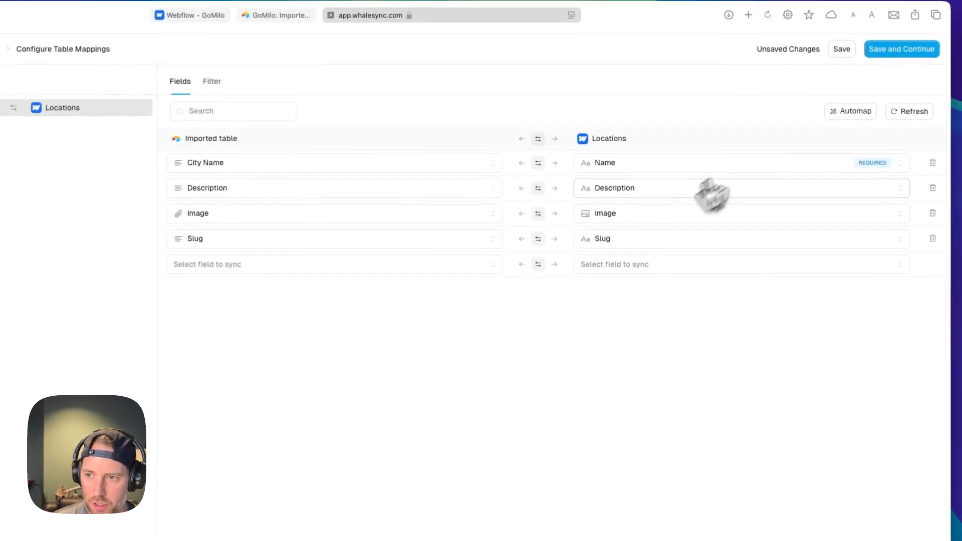
left_click(904, 49)
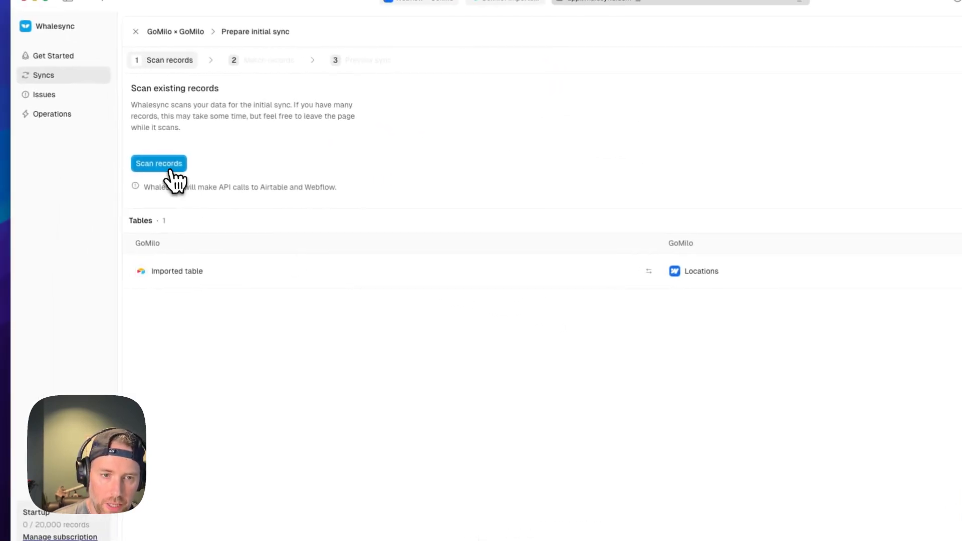
- Scan records, verify the 20 Airtable cities, and continue through record matching to the sync preview
left_click(171, 169)
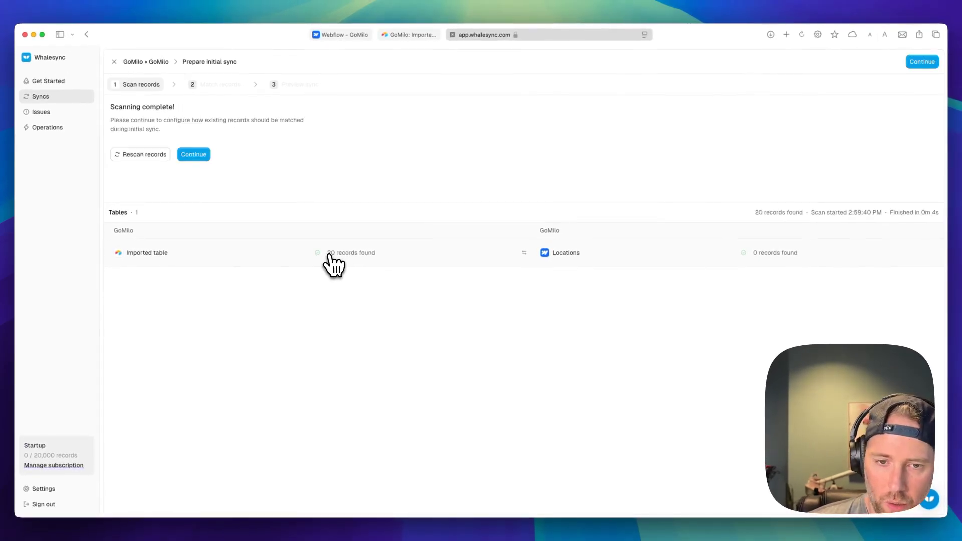
left_click(403, 35)
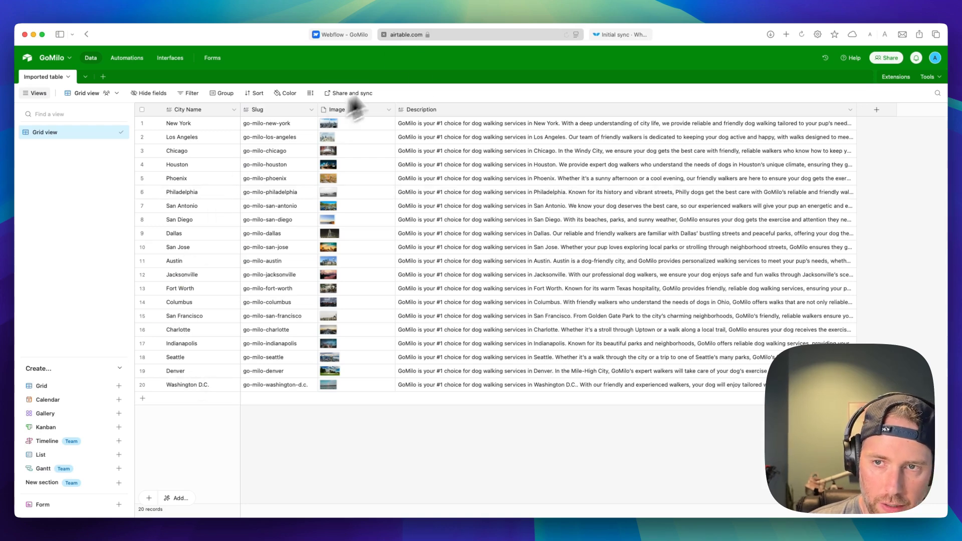
left_click(643, 37)
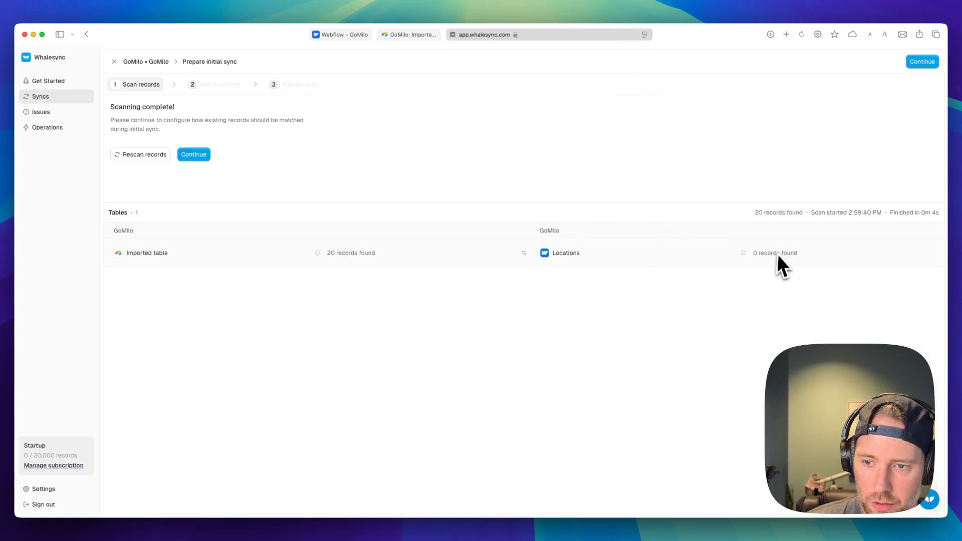
left_click(922, 62)
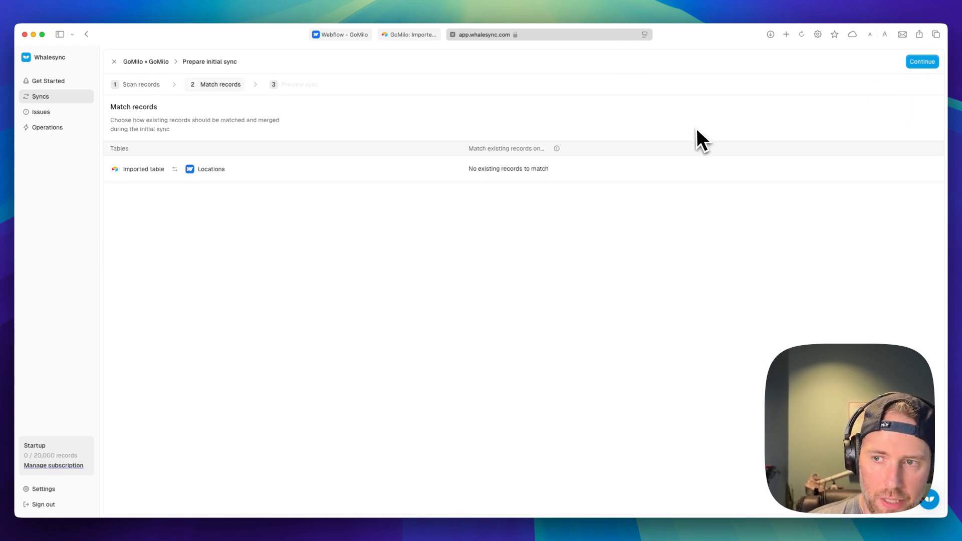
left_click(917, 63)
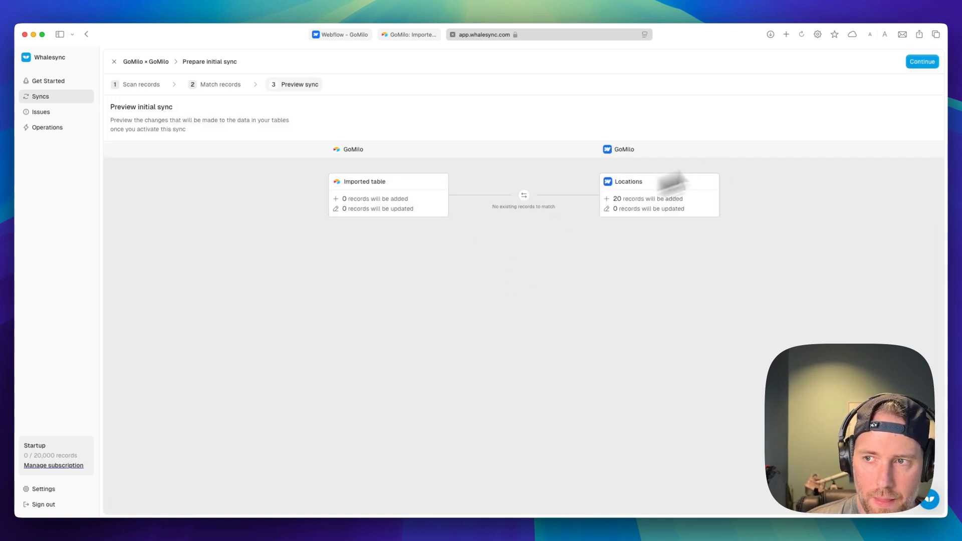
- Activate and confirm the Whalesync sync, then check Webflow's Locations collection filling with cities
left_click(921, 62)
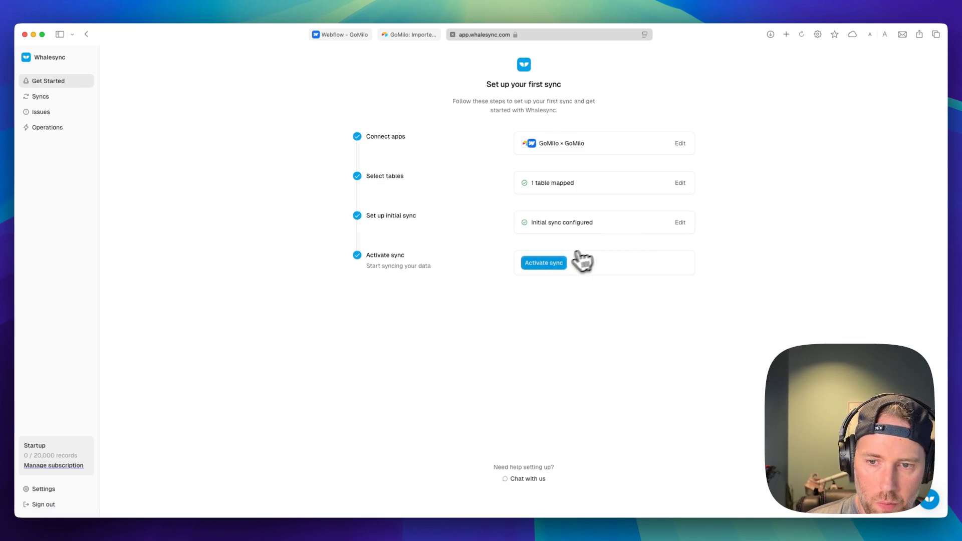
left_click(551, 264)
left_click(568, 343)
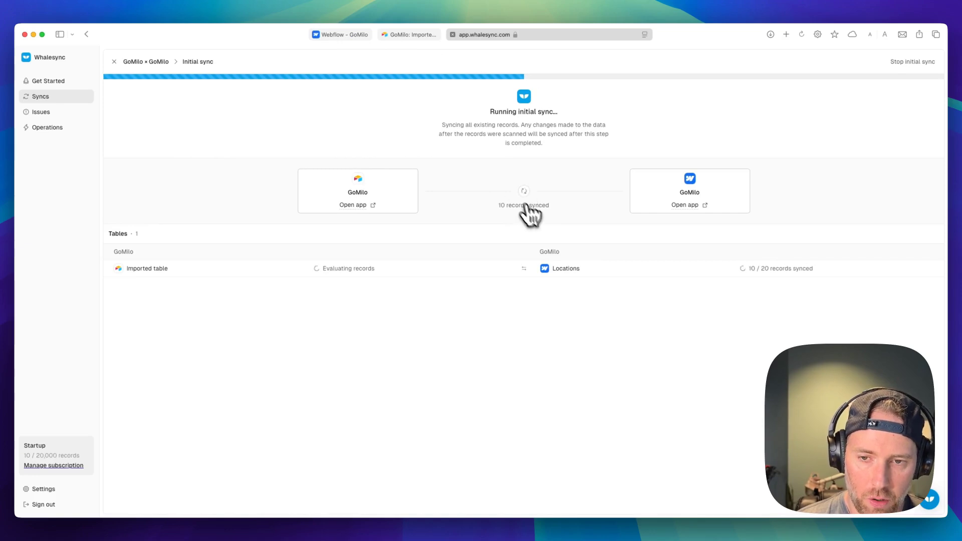
left_click(349, 37)
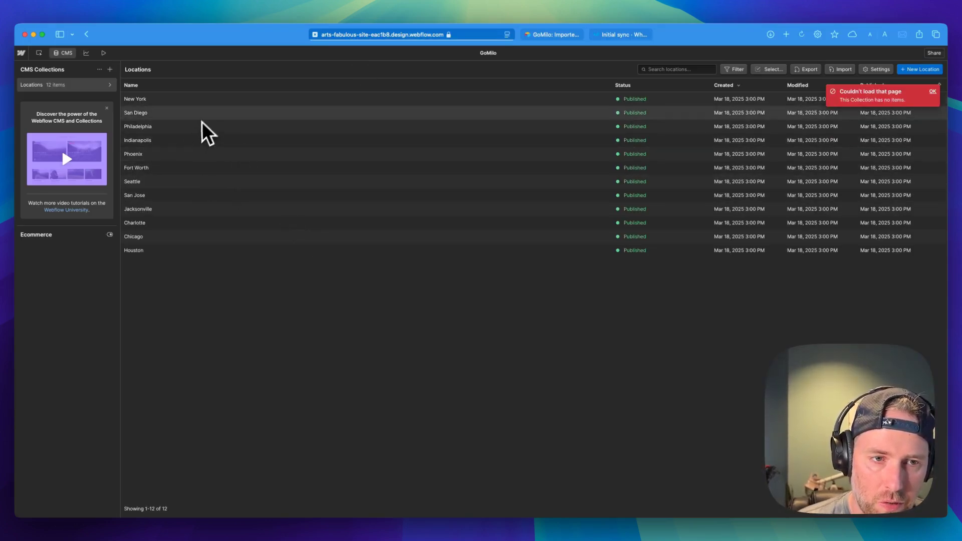
- Open the Locations Template page in the Designer and preview it with the Fort Worth item
left_click(40, 53)
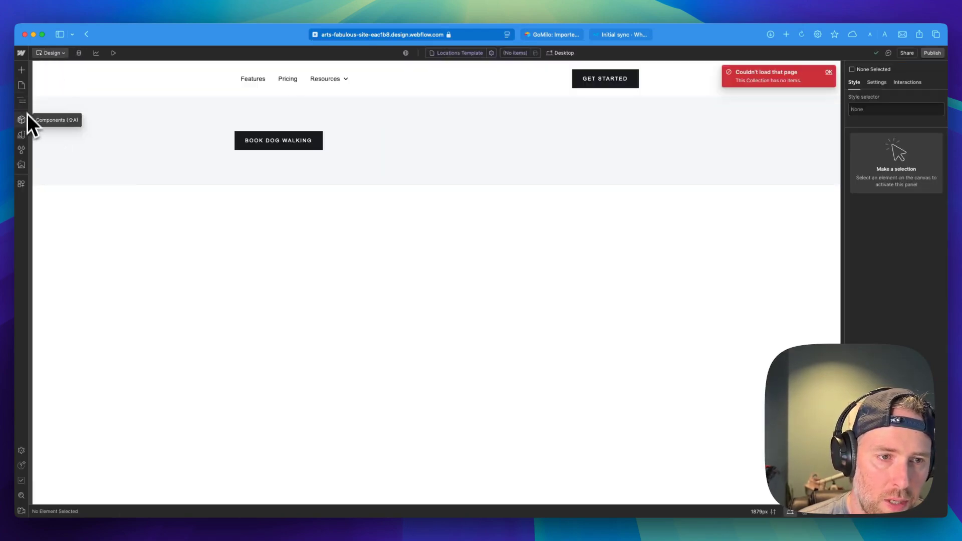
left_click(21, 87)
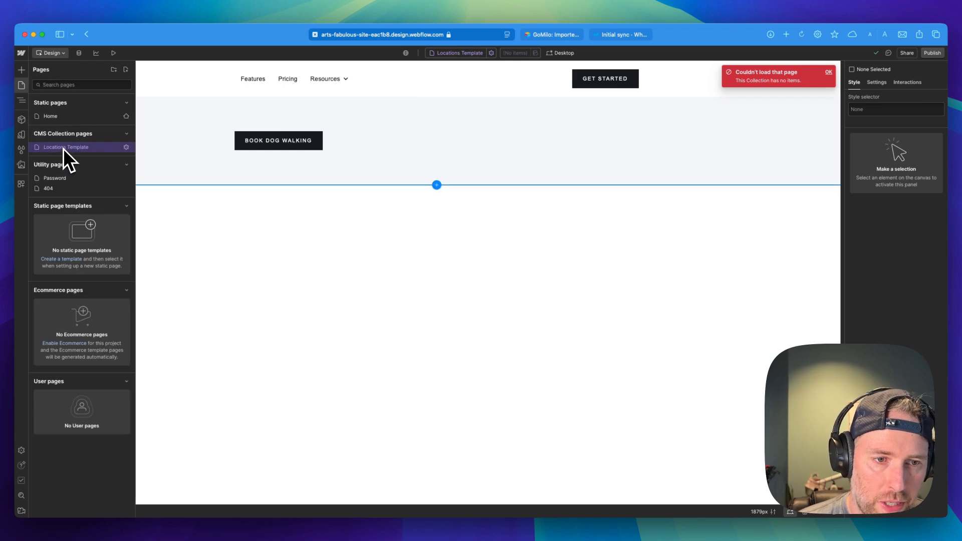
left_click(161, 189)
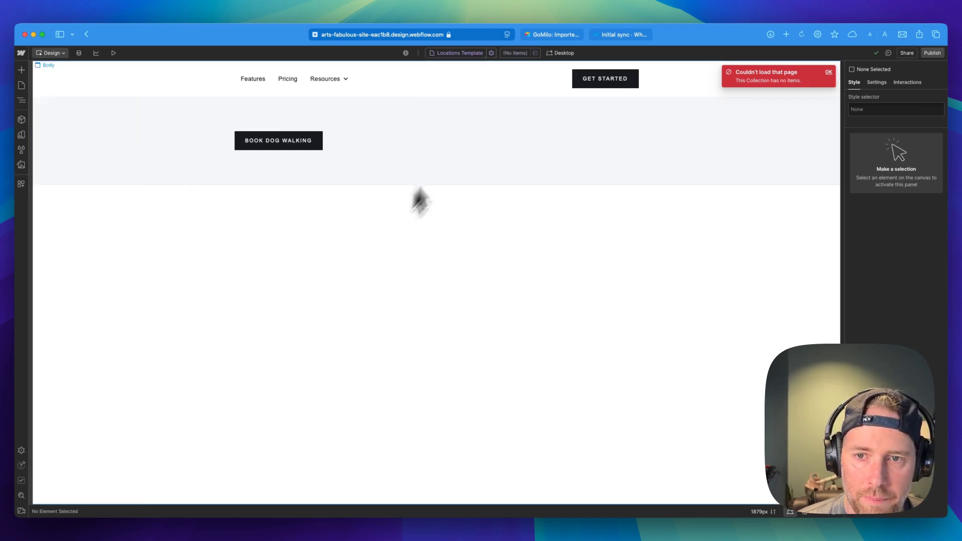
left_click(418, 200)
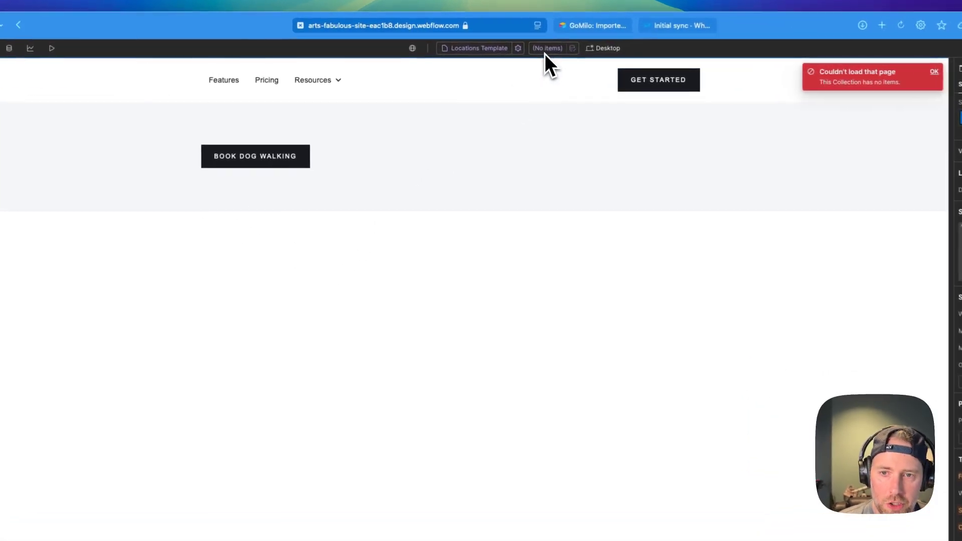
left_click(546, 51)
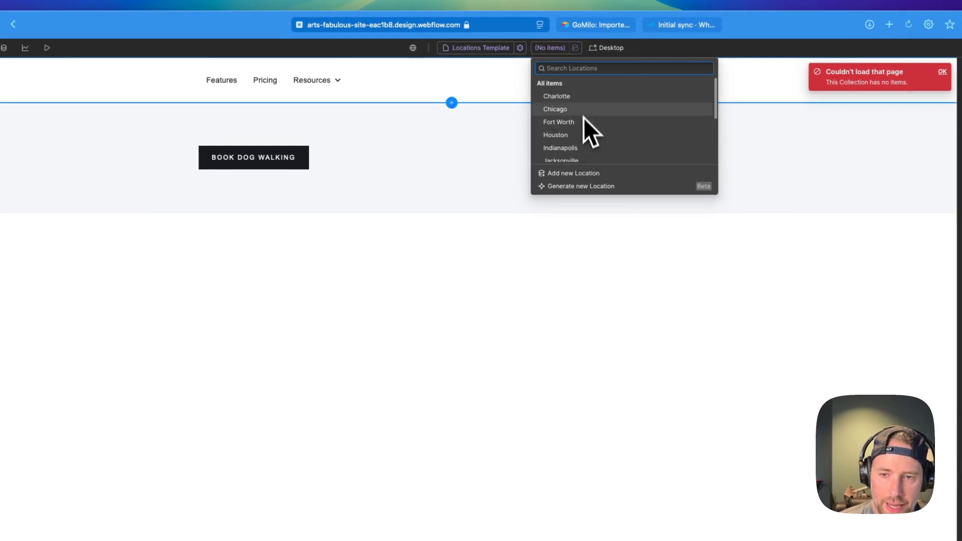
left_click(579, 125)
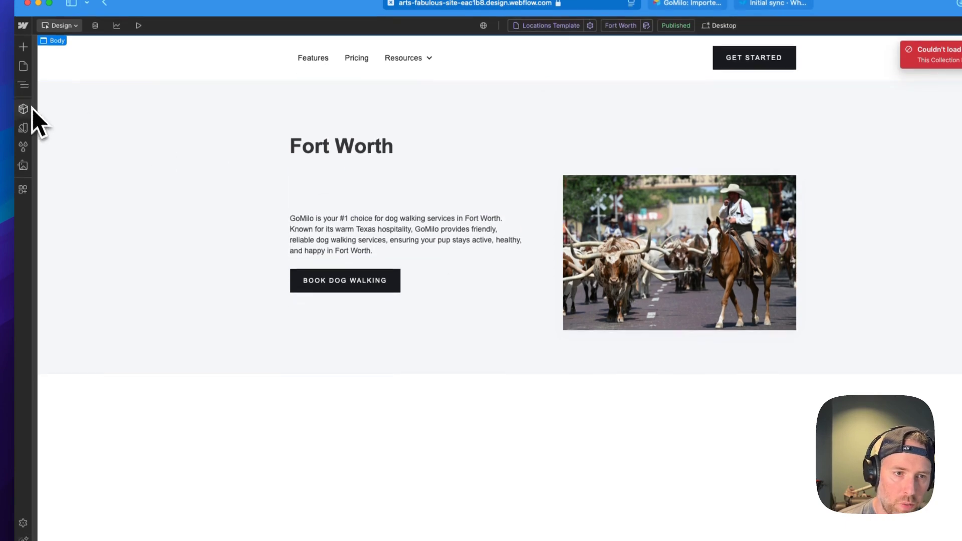
- Open the Locations Template settings and confirm the SEO Title Tag is fed by Name
left_click(23, 65)
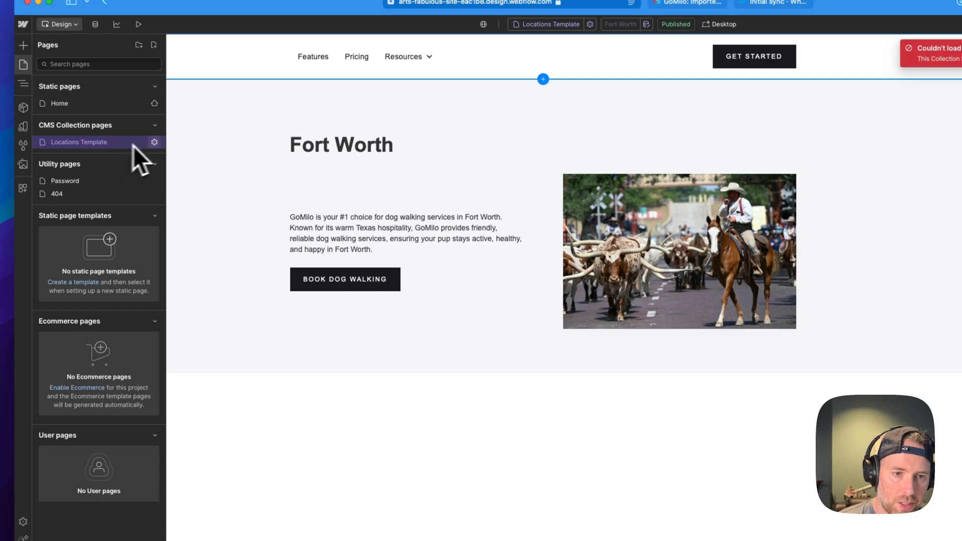
left_click(154, 142)
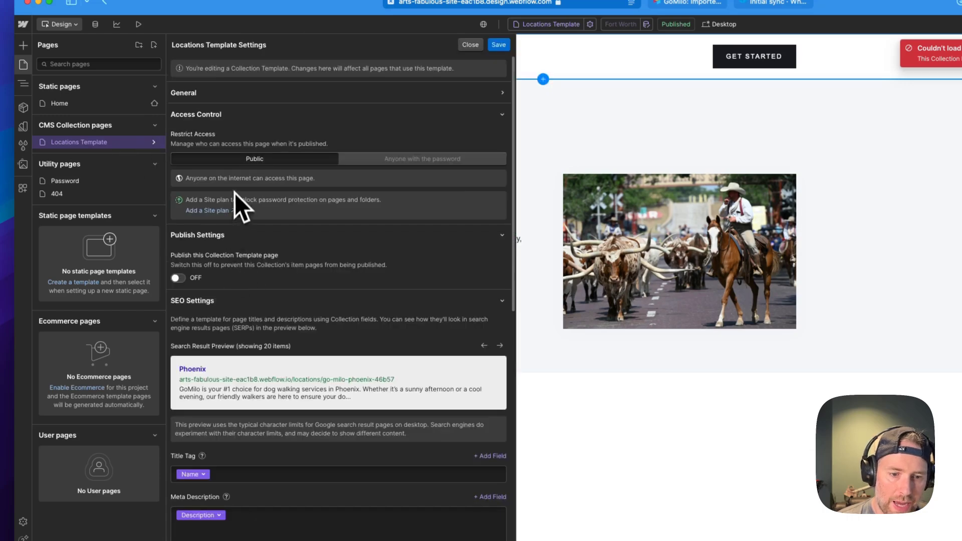
scroll(235, 200, "down", 5)
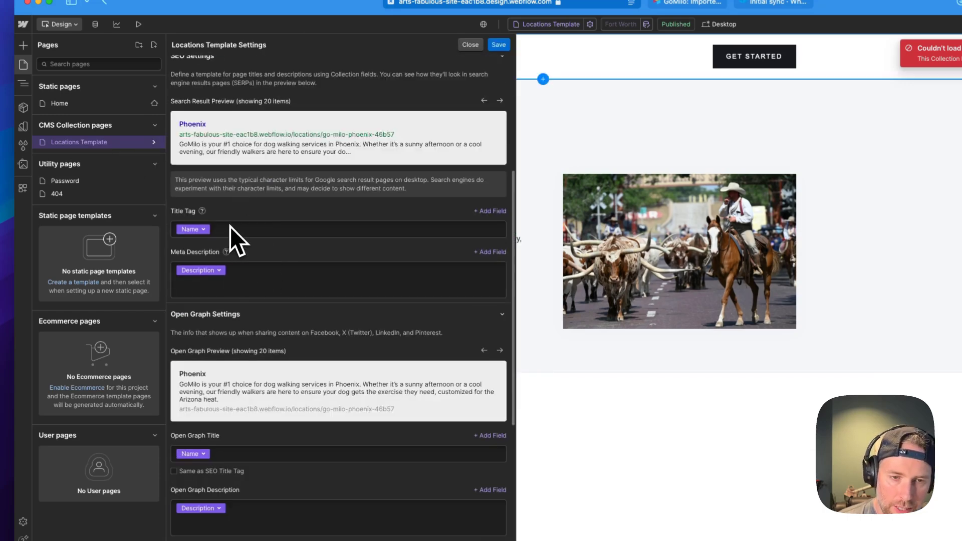
left_click(207, 230)
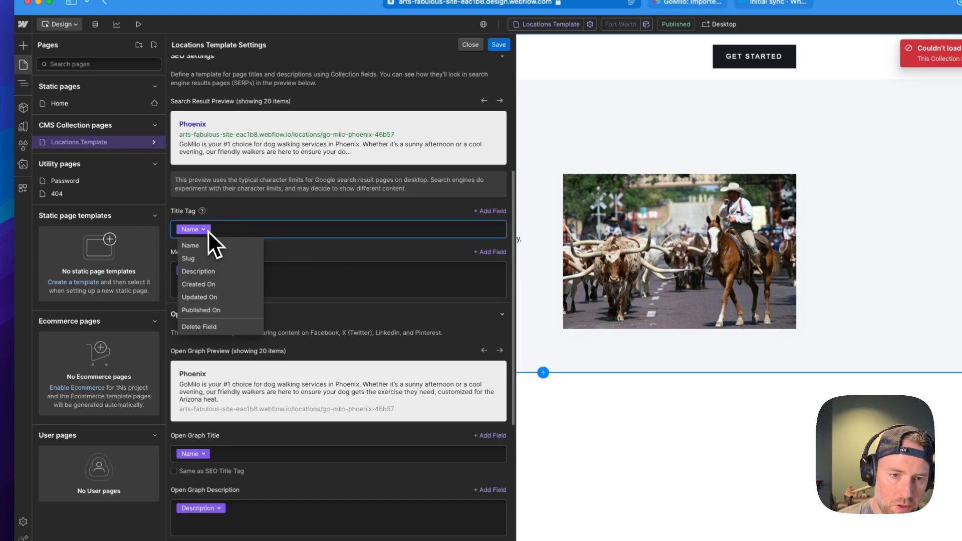
left_click(225, 245)
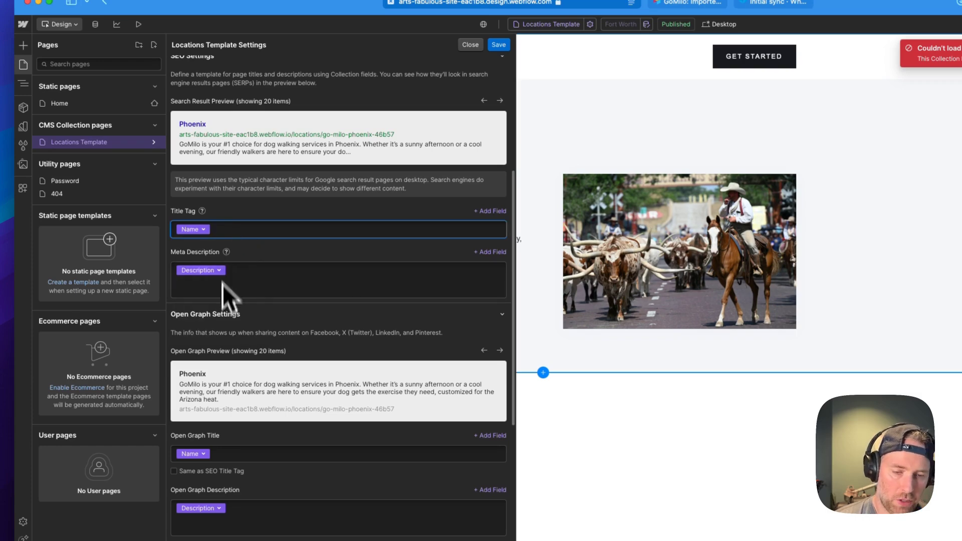
- Review the Open Graph settings, leaving the Open Graph Description unchanged after a test edit
scroll(235, 355, "down", 5)
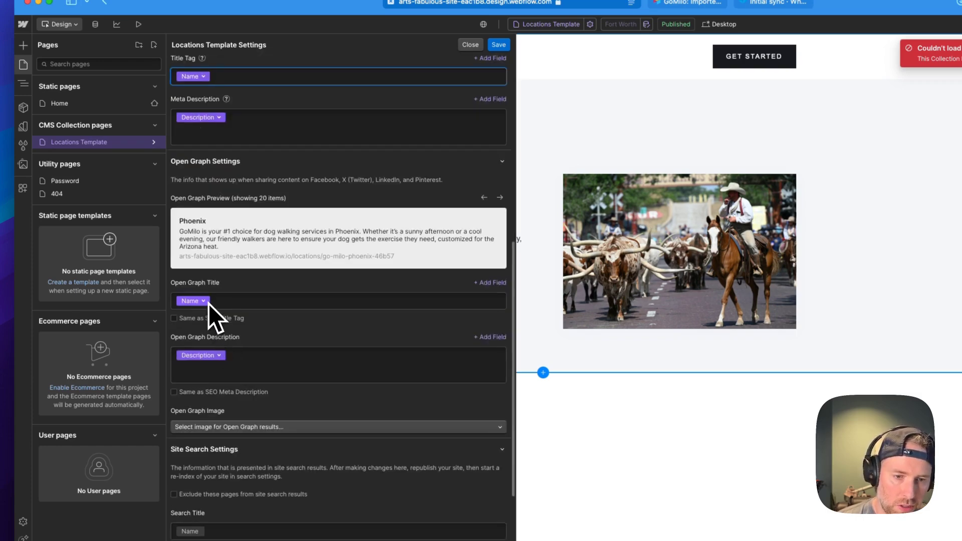
scroll(230, 348, "down", 3)
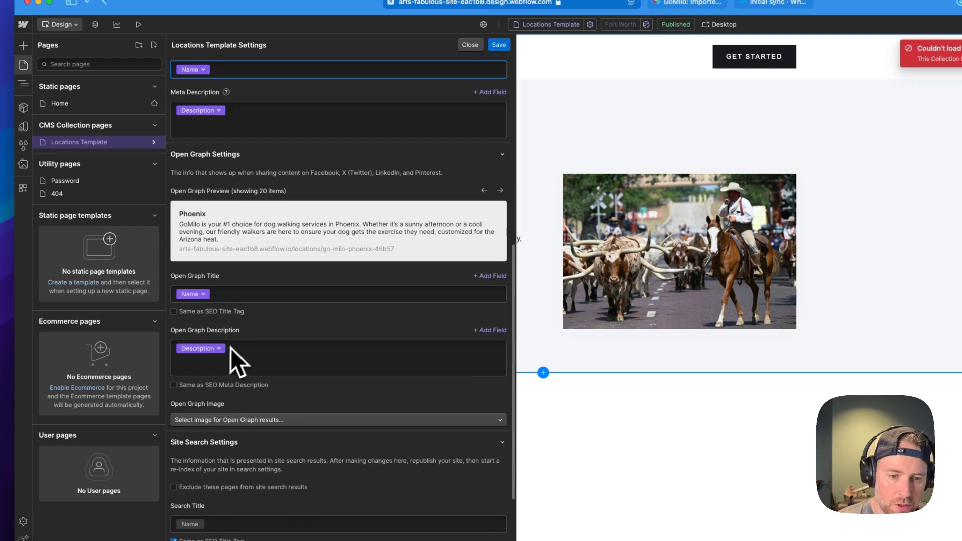
left_click(268, 264)
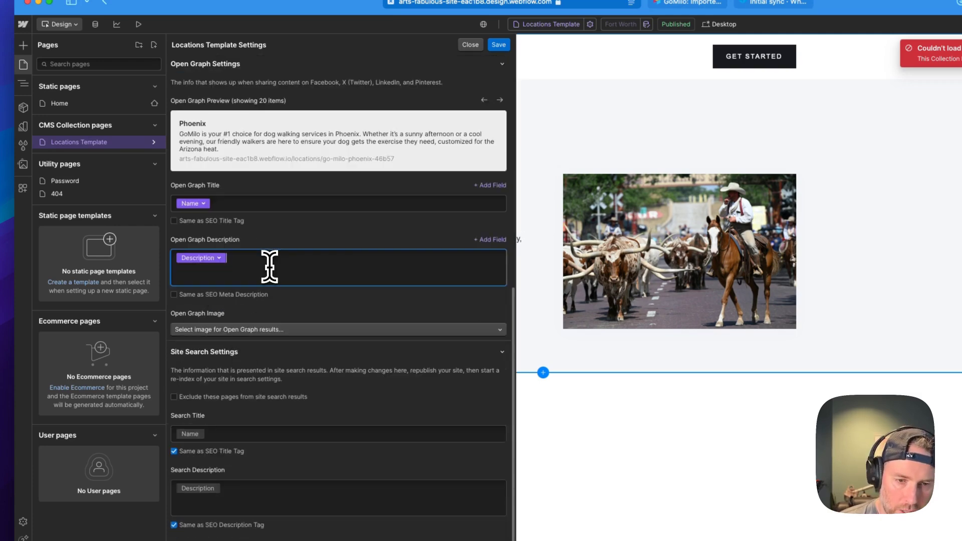
type("ghghg")
key("BackSpace")
key("BackSpace")
key("BackSpace")
key("BackSpace")
key("BackSpace")
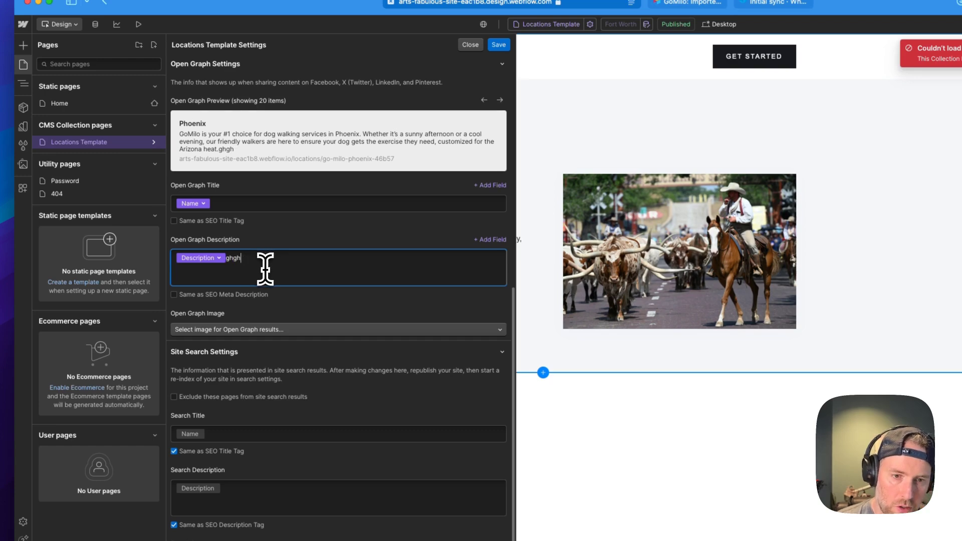
scroll(269, 263, "up", 1)
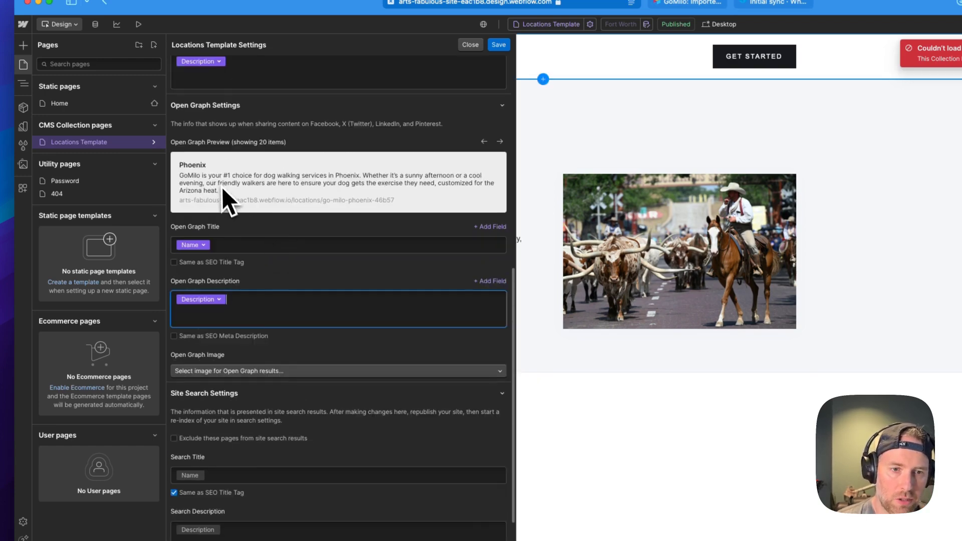
scroll(249, 198, "up", 8)
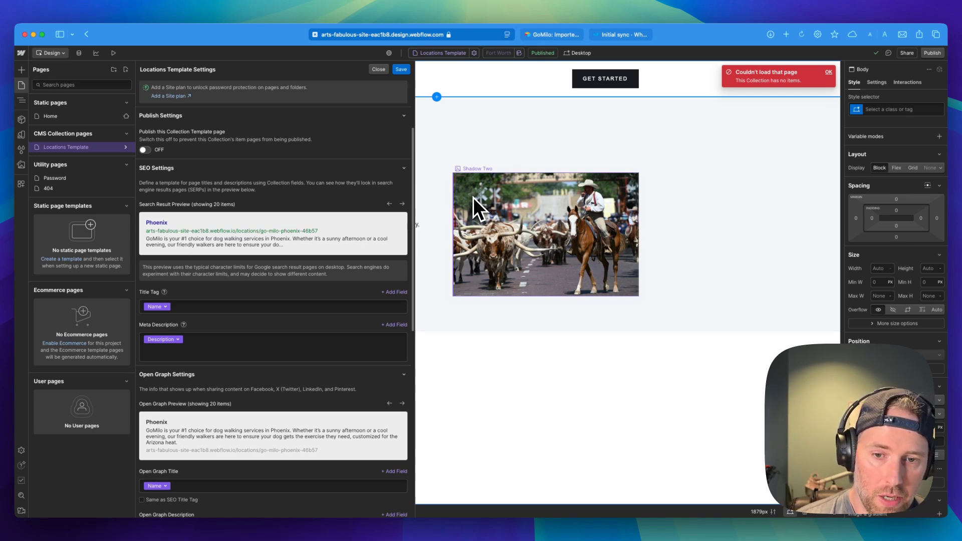
- Switch to the GoMilo Airtable base's Imported table
left_click(551, 34)
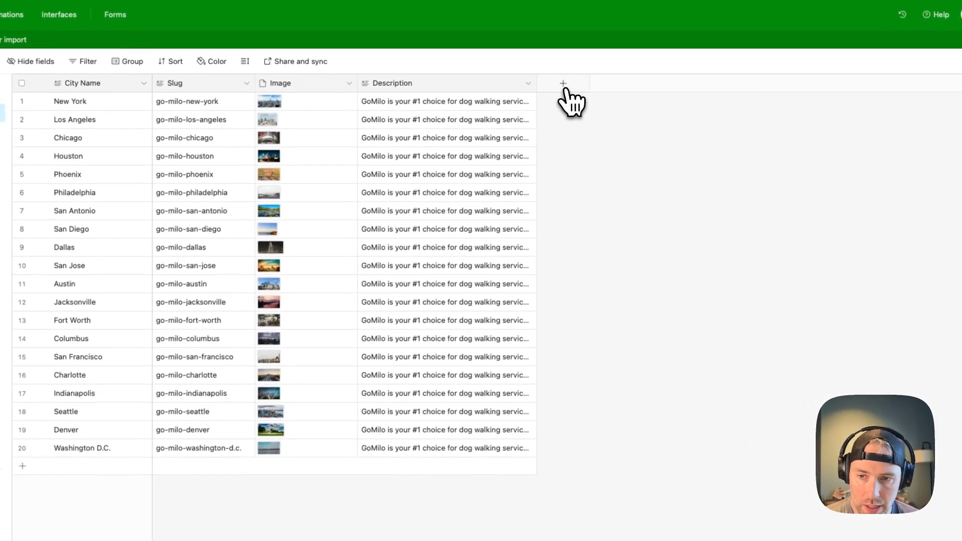
- Create formula field 'alternate desc' as "Find the best dog walkers in " & {City Name}
left_click(556, 96)
type("a")
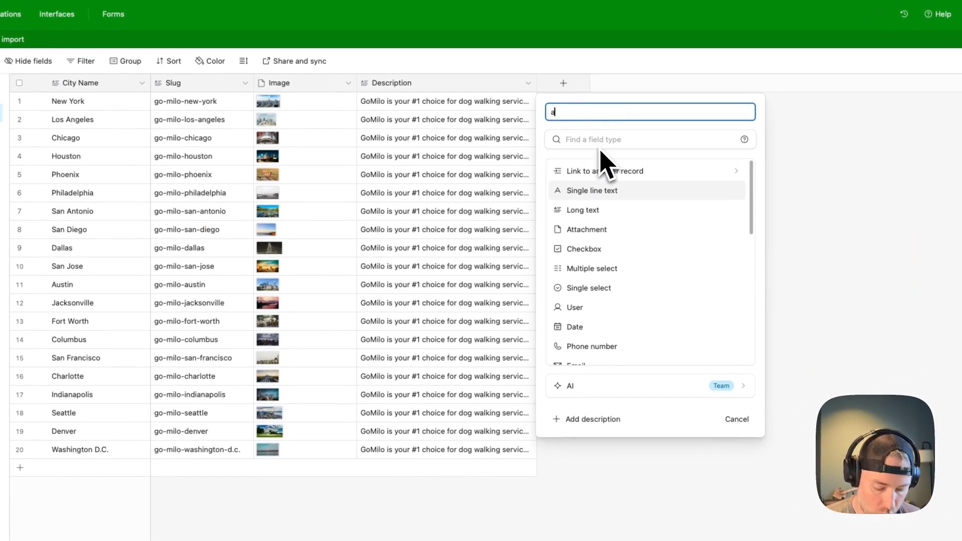
type("lternate desc")
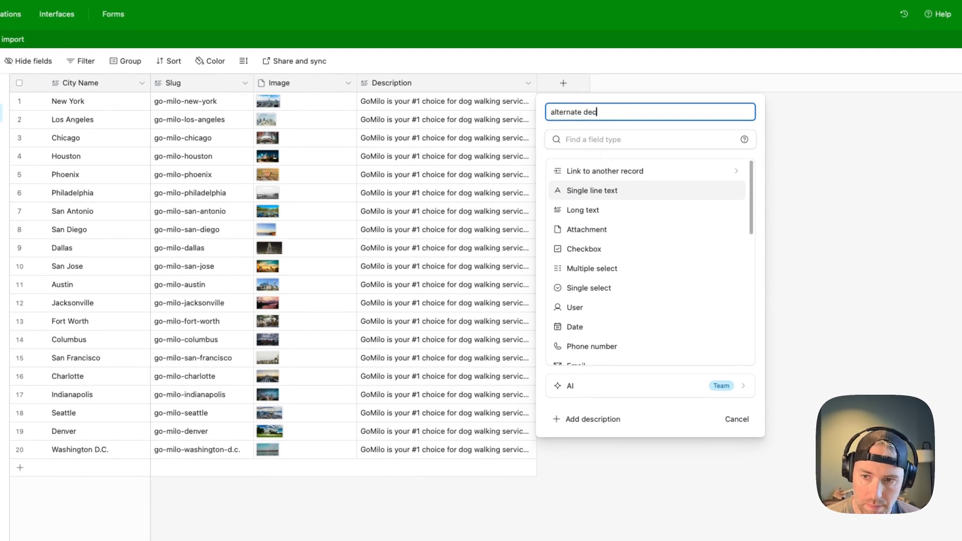
scroll(623, 311, "down", 2)
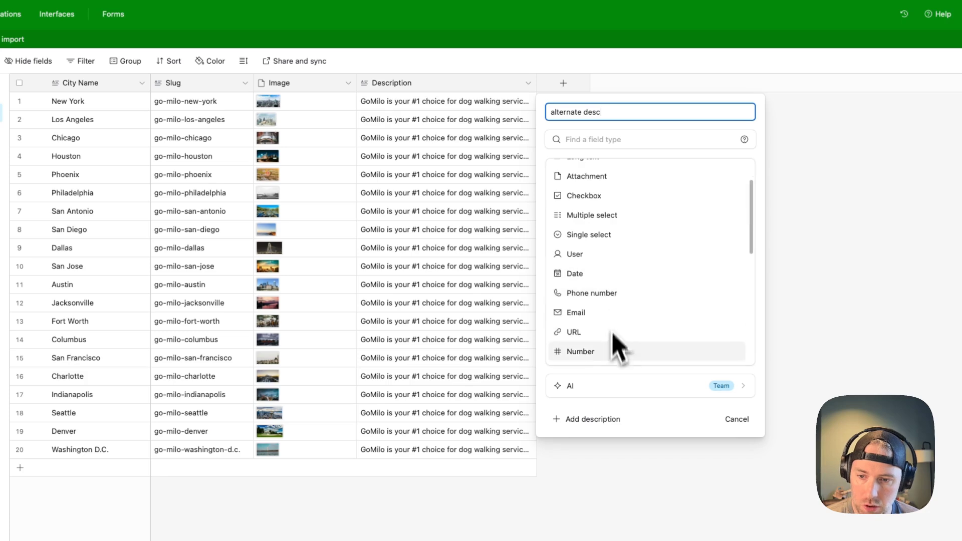
scroll(604, 330, "down", 3)
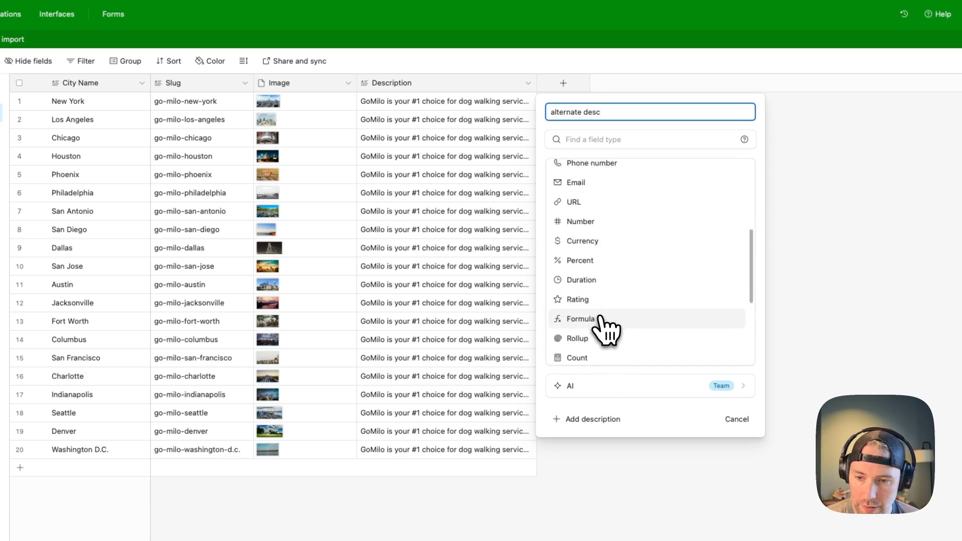
left_click(581, 319)
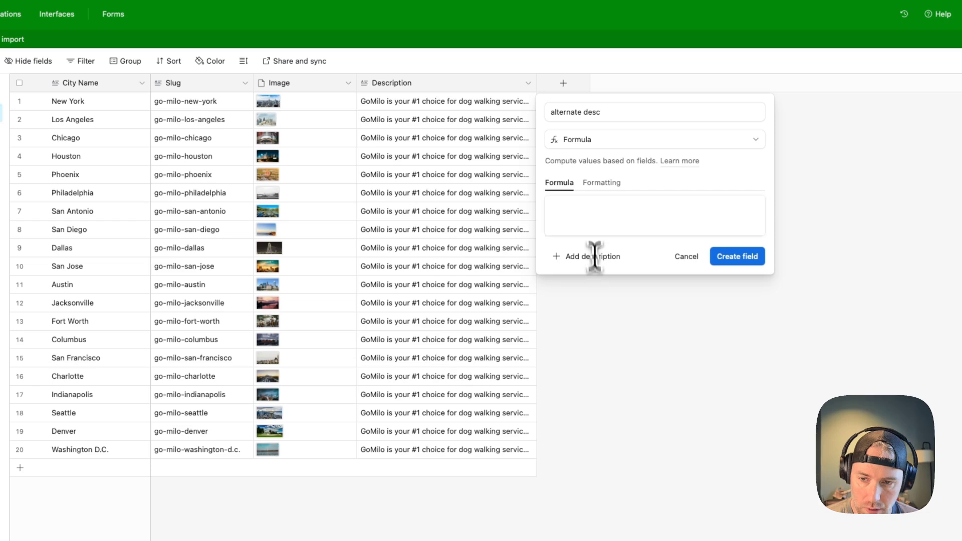
left_click(596, 220)
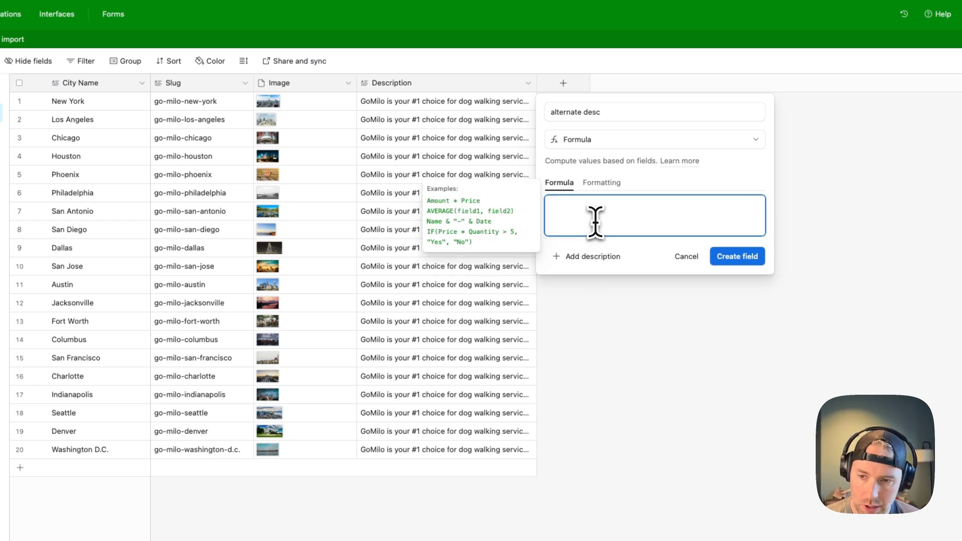
type("\"Find the best dog walkers in \" & {City Name}")
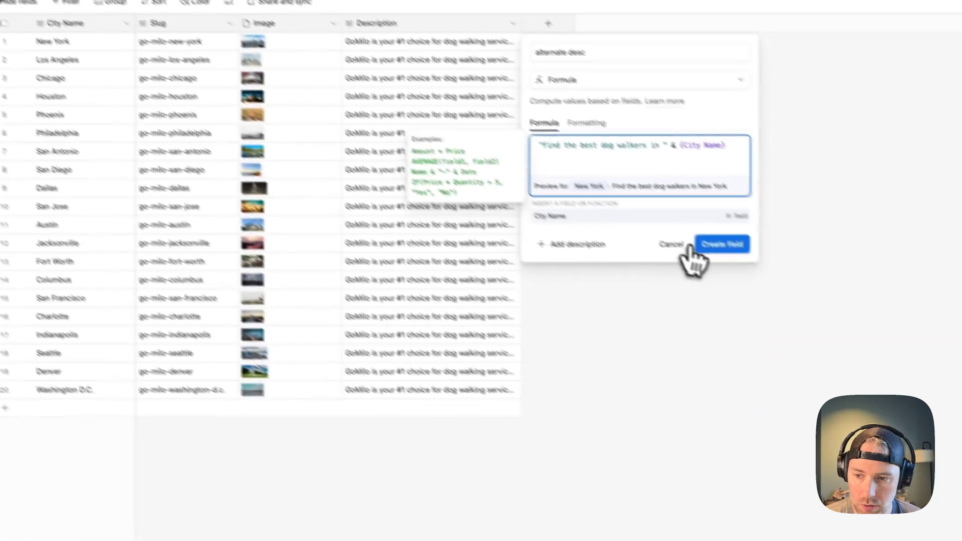
left_click(864, 349)
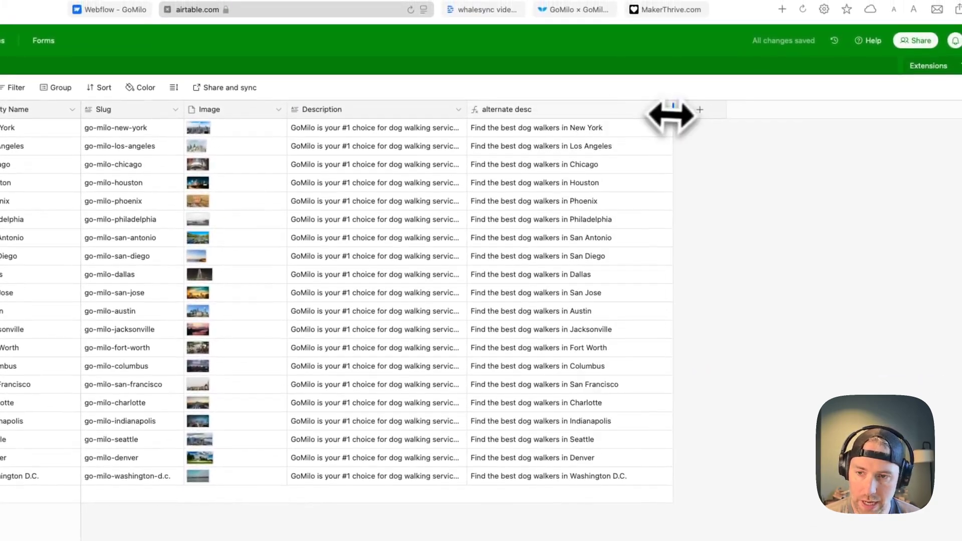
- Widen the alternate desc column slightly, then glance at Webflow's Locations collection
left_click_drag(671, 115, 684, 115)
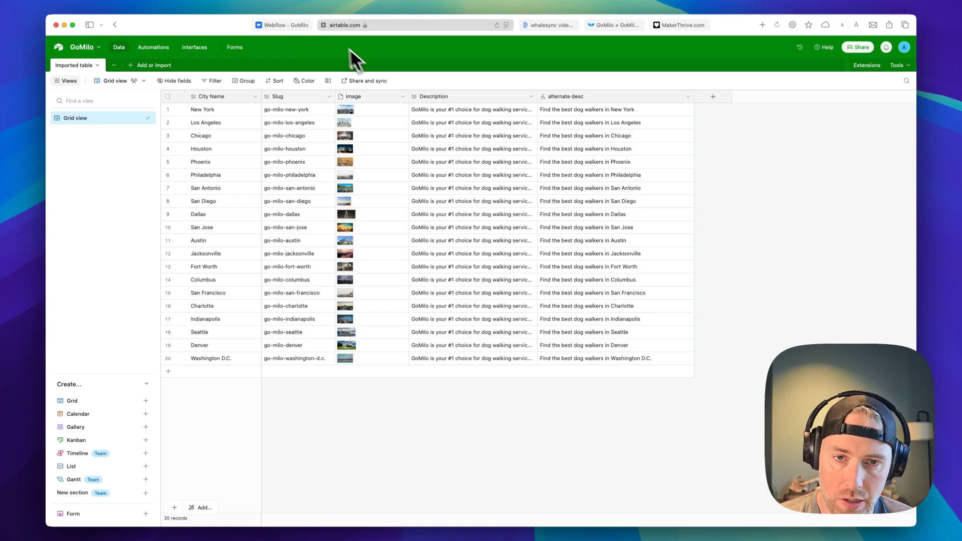
left_click(291, 25)
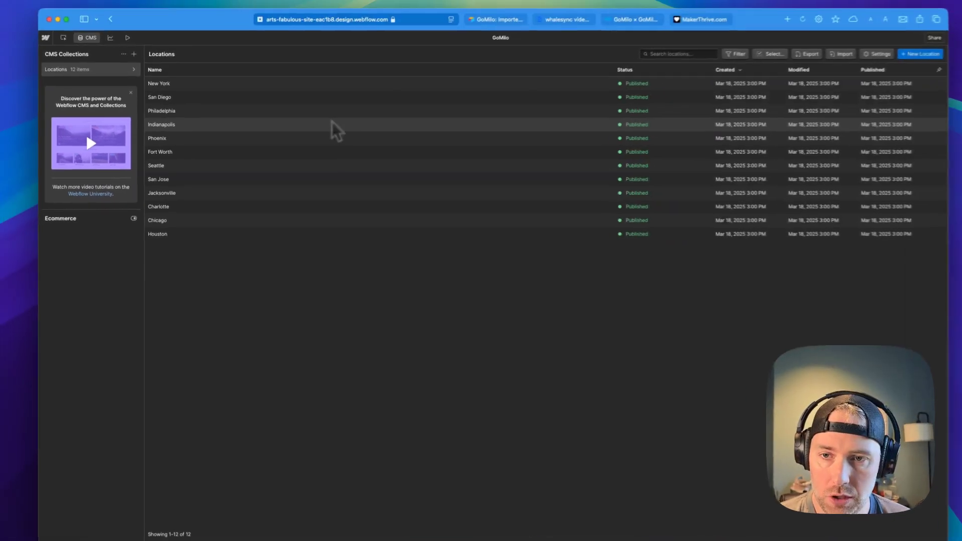
- Back in Airtable, create a single-select 'status' field with options Active, Draft and Archived
left_click(485, 25)
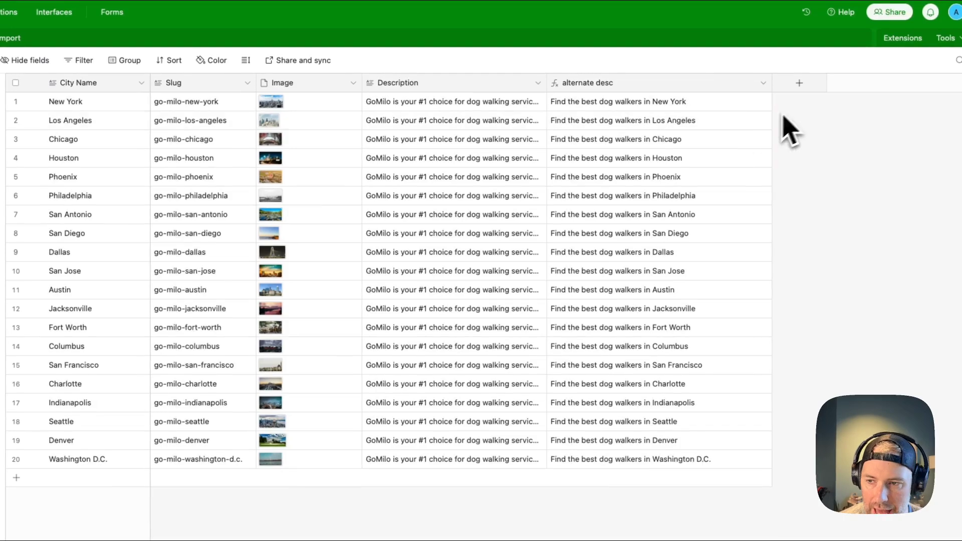
left_click(799, 83)
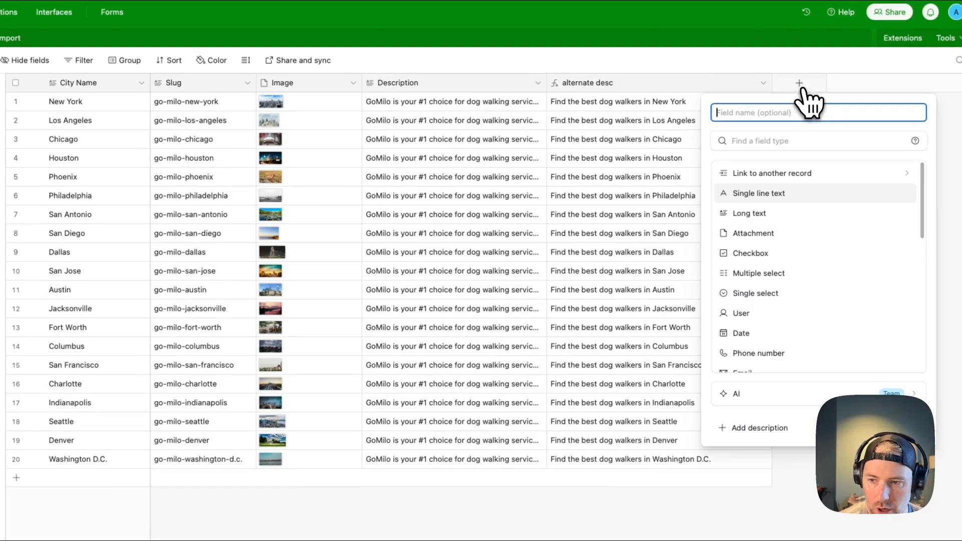
left_click(779, 294)
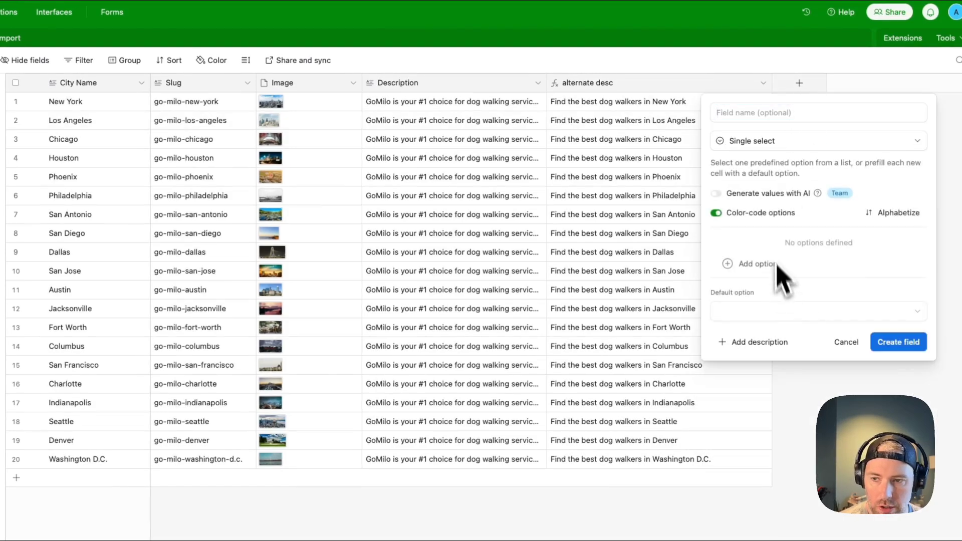
left_click(749, 113)
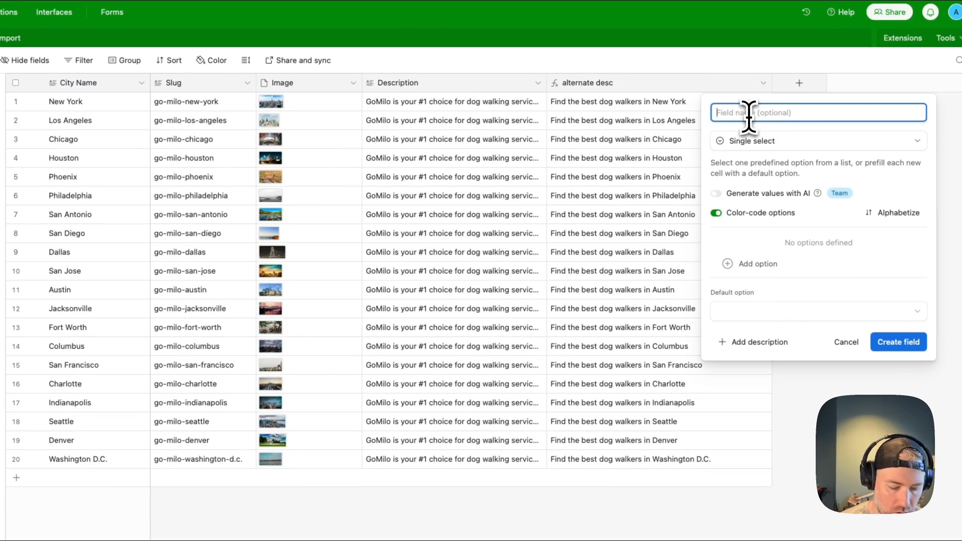
type("status")
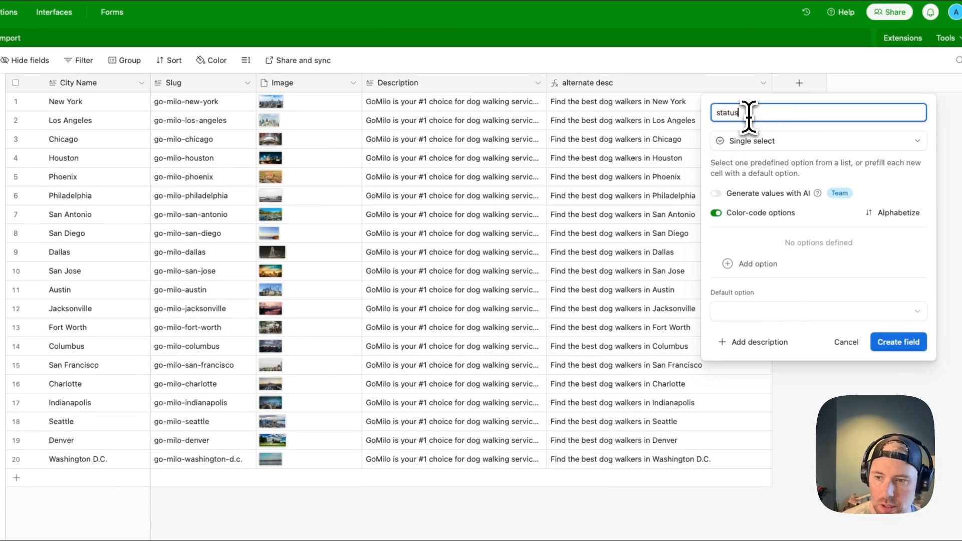
left_click(748, 266)
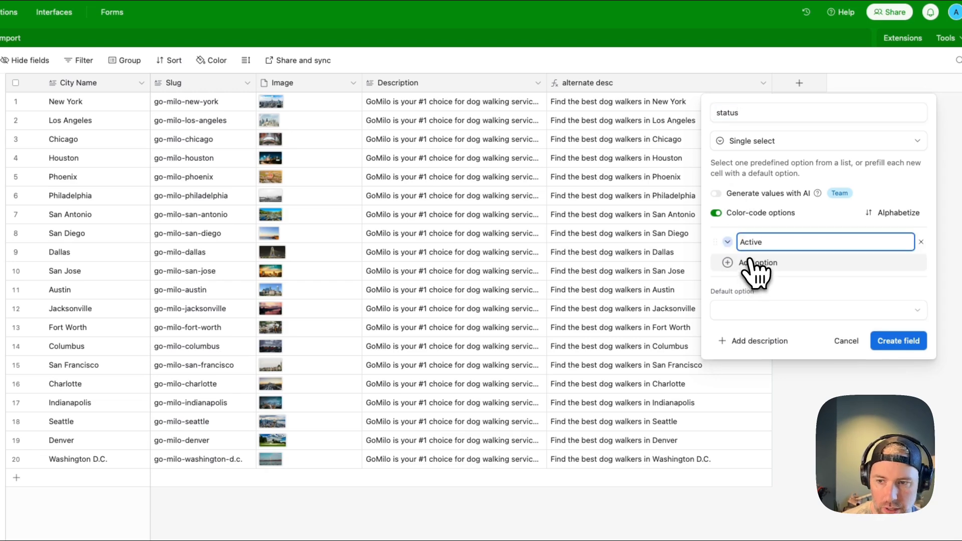
left_click(734, 264)
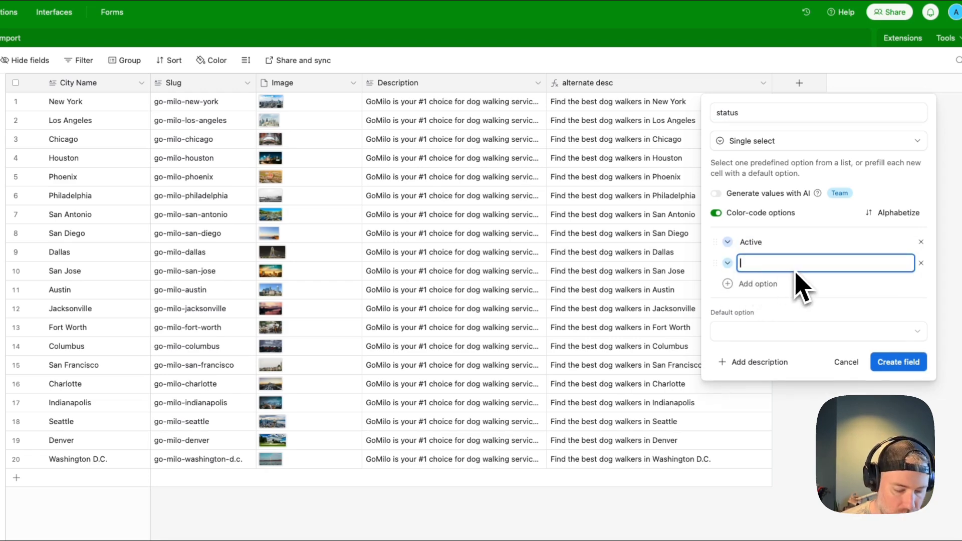
type("Draft")
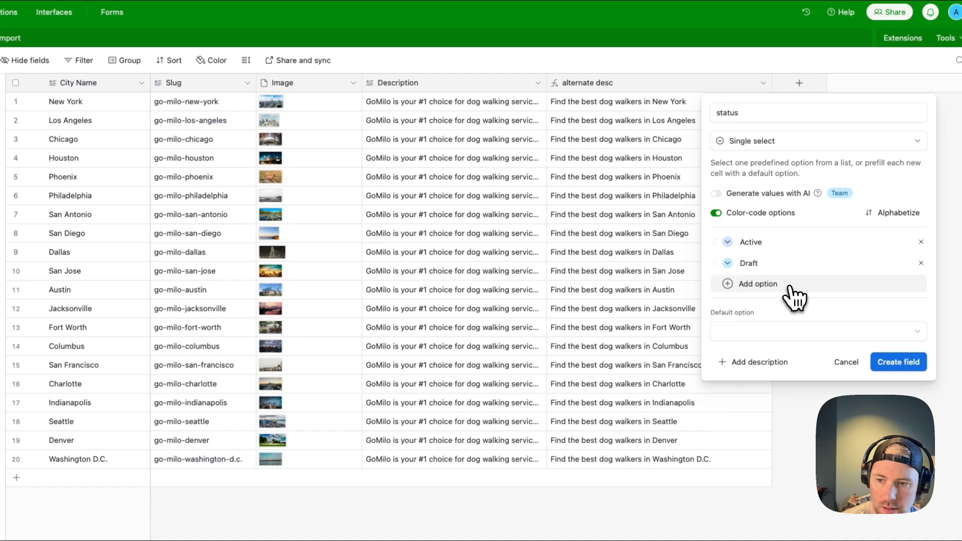
left_click(790, 284)
type("Archived")
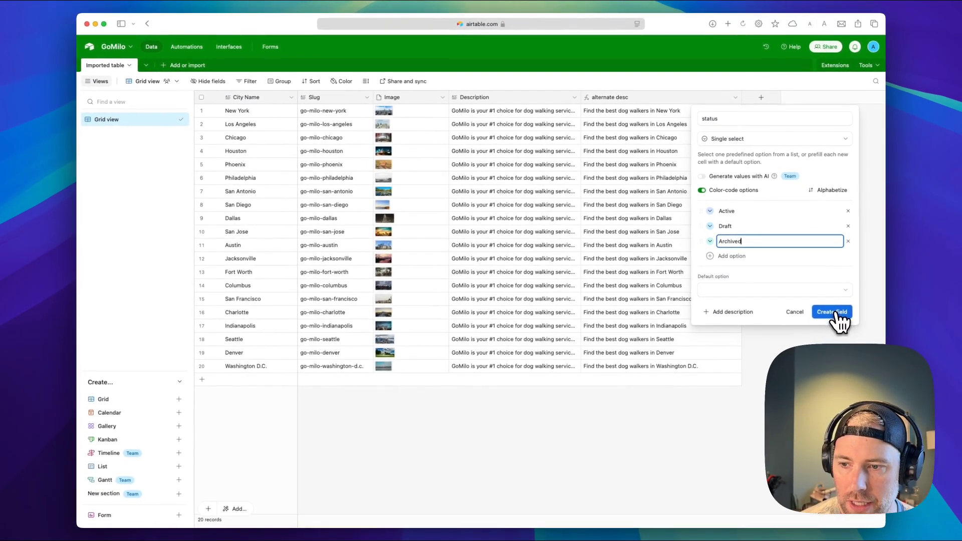
left_click(834, 312)
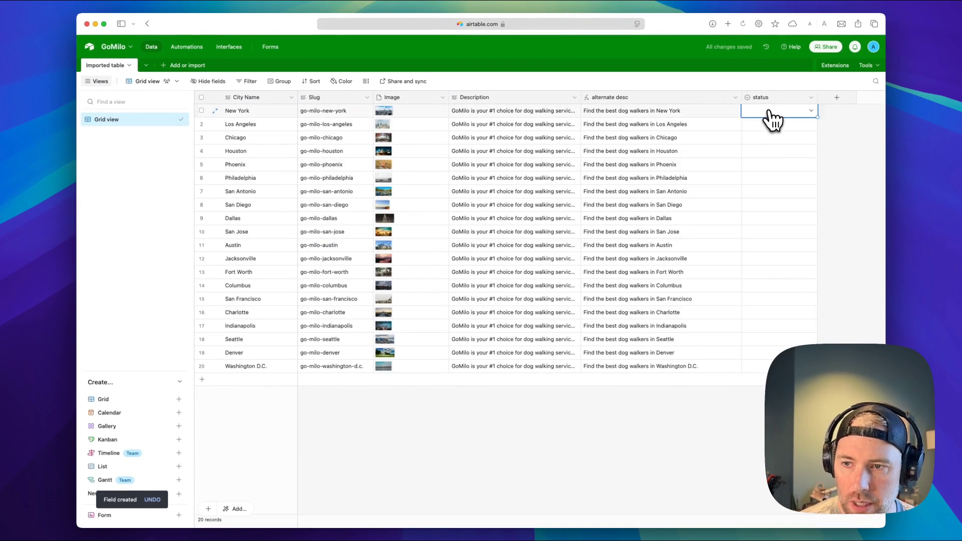
- Set New York's status to Active and fill it down through all 20 city rows
left_click(810, 110)
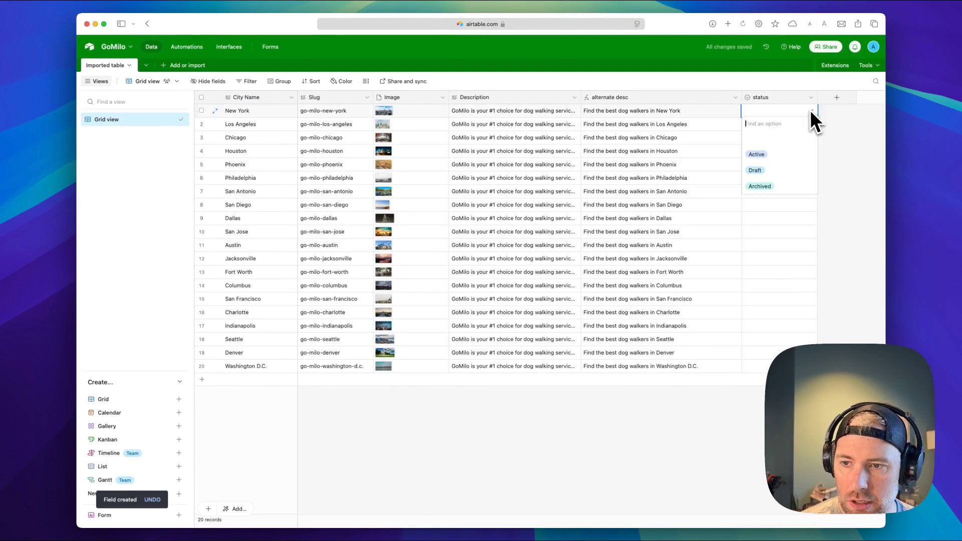
left_click(775, 155)
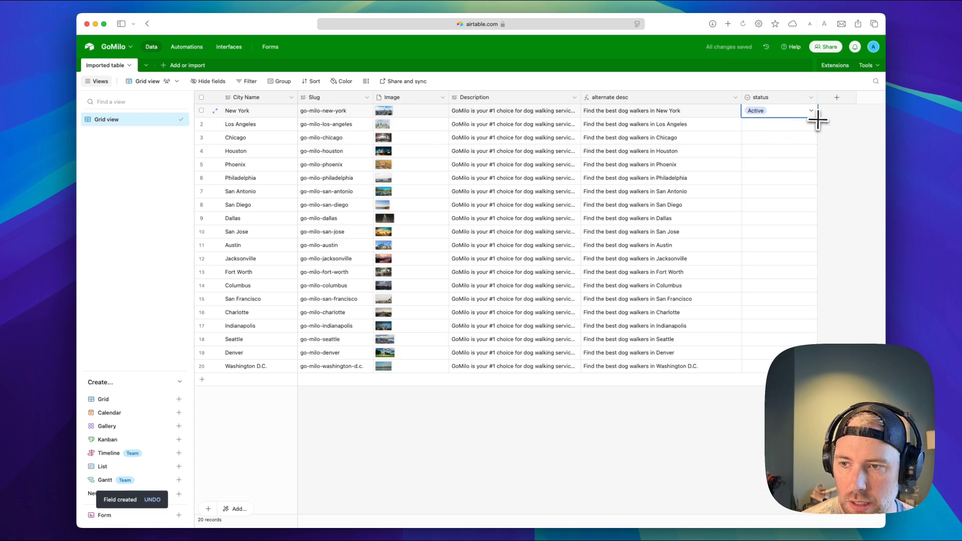
left_click_drag(817, 119, 757, 366)
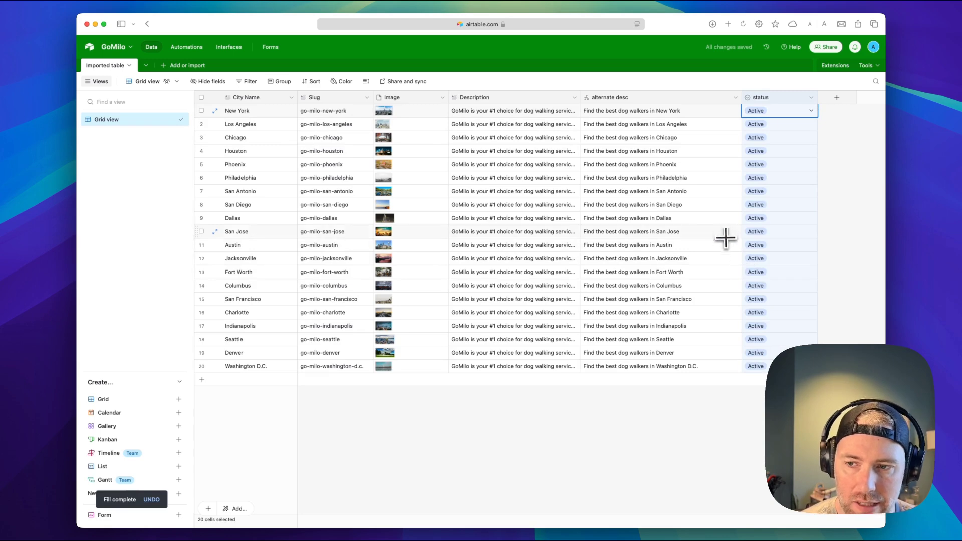
left_click(811, 113)
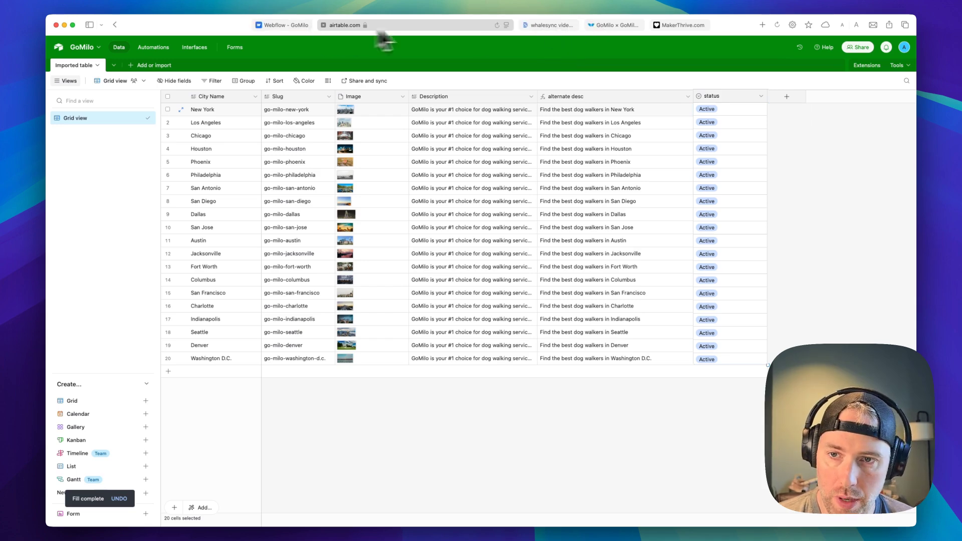
- Disable the Whalesync sync and refresh the Airtable fields so the new columns appear
left_click(613, 25)
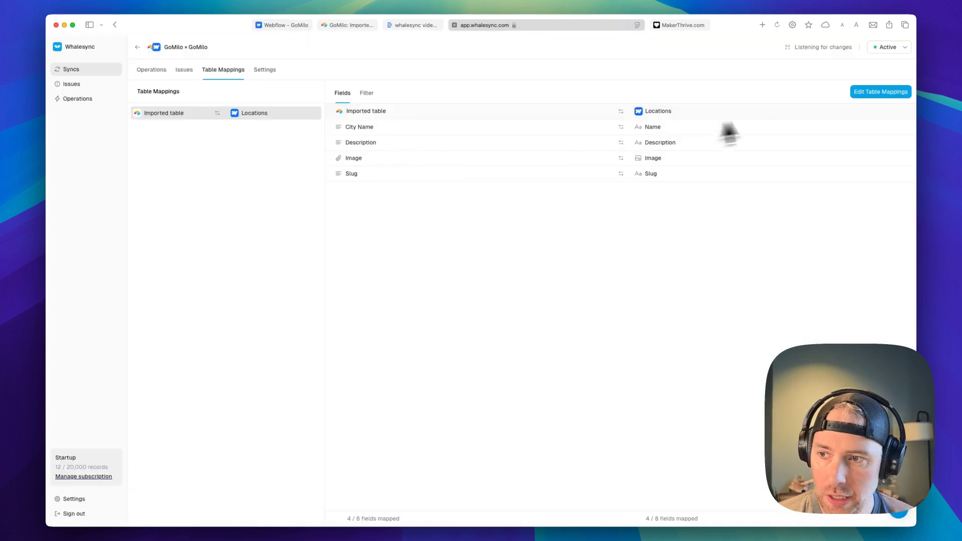
left_click(864, 93)
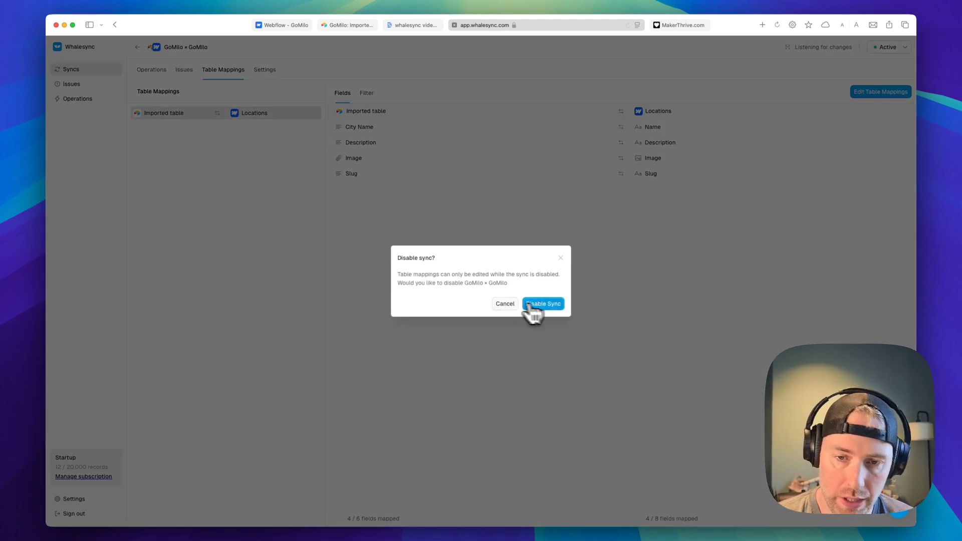
left_click(541, 304)
left_click(359, 220)
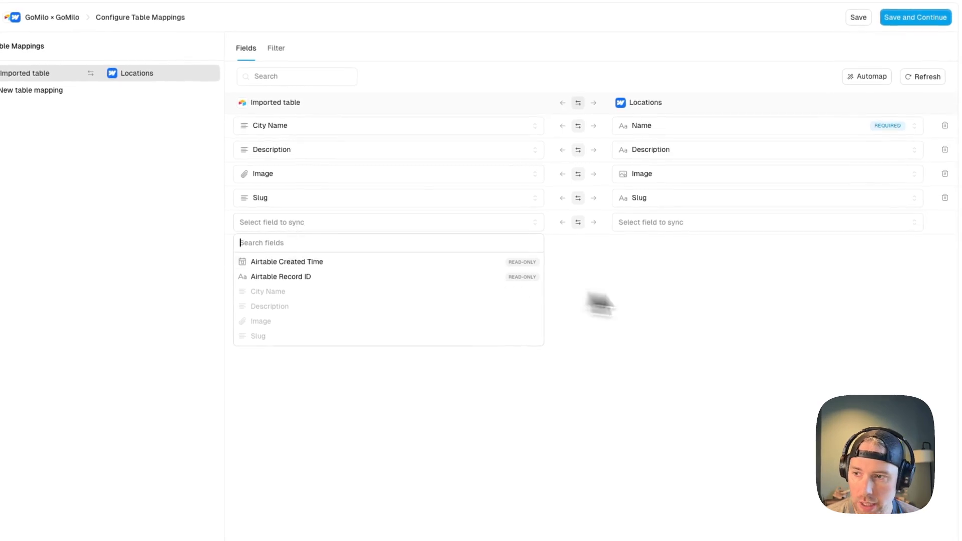
left_click(599, 303)
left_click(922, 77)
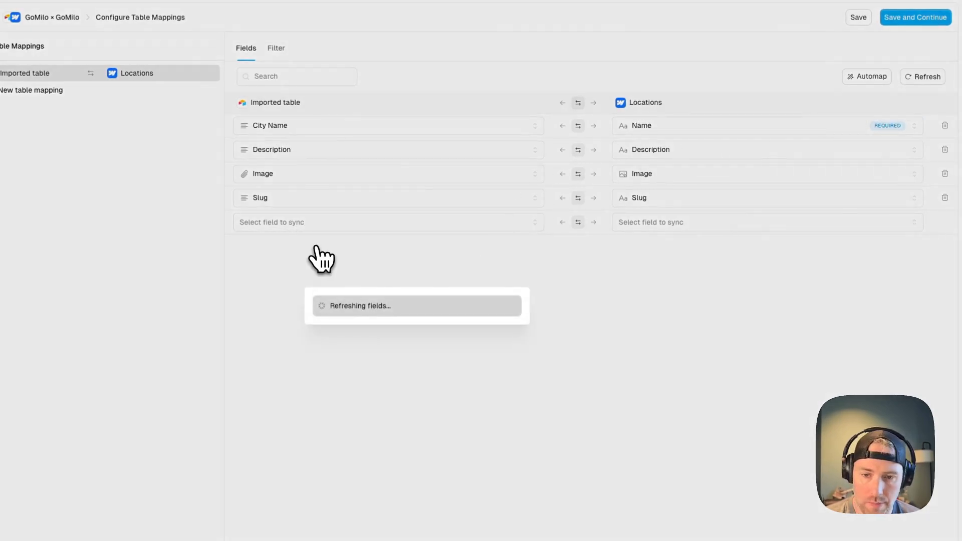
left_click(397, 343)
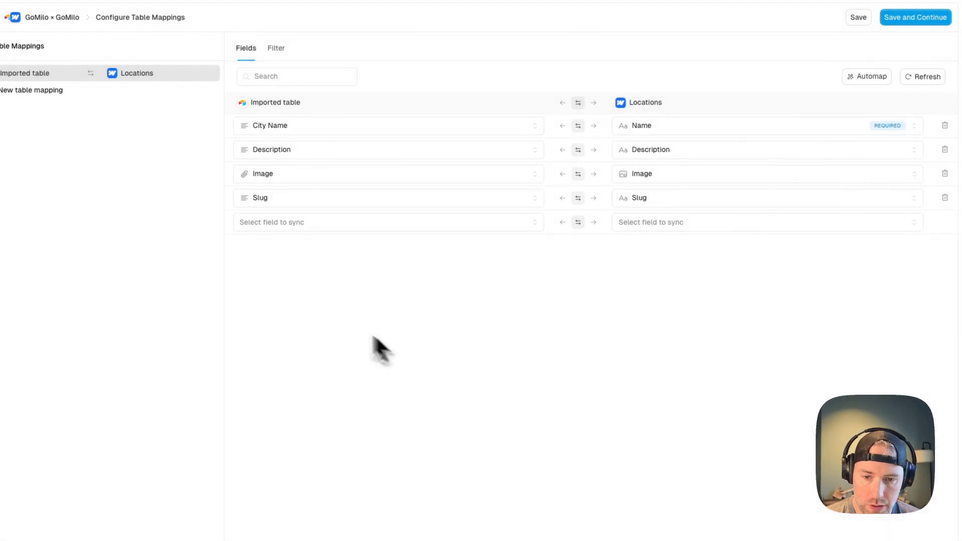
- Add a mapping from Airtable Status to Webflow Status and save the updated mappings
left_click(275, 226)
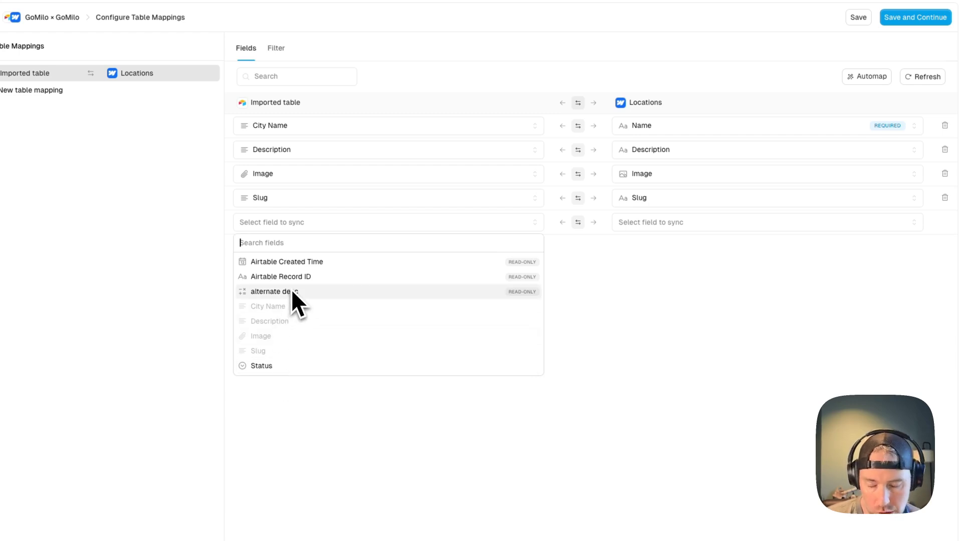
left_click(285, 370)
left_click(643, 224)
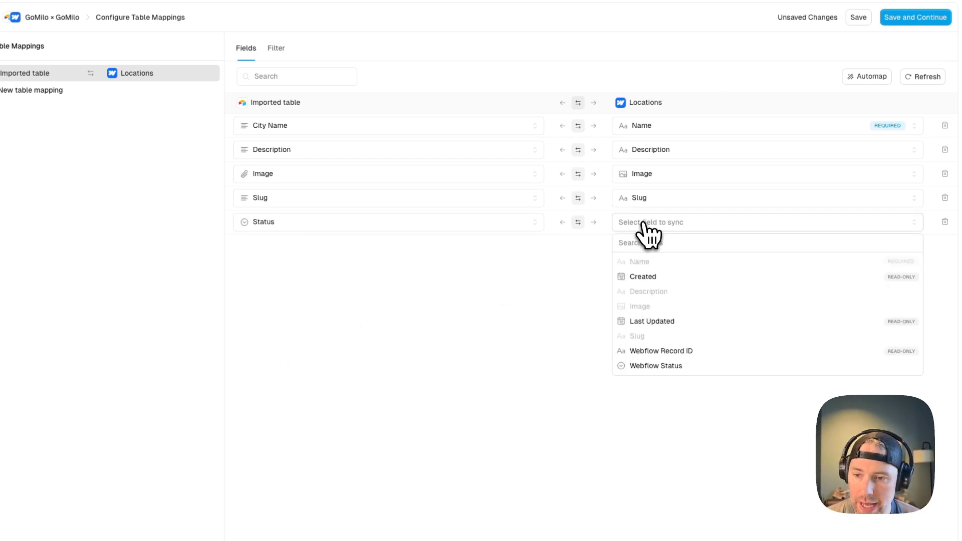
left_click(659, 368)
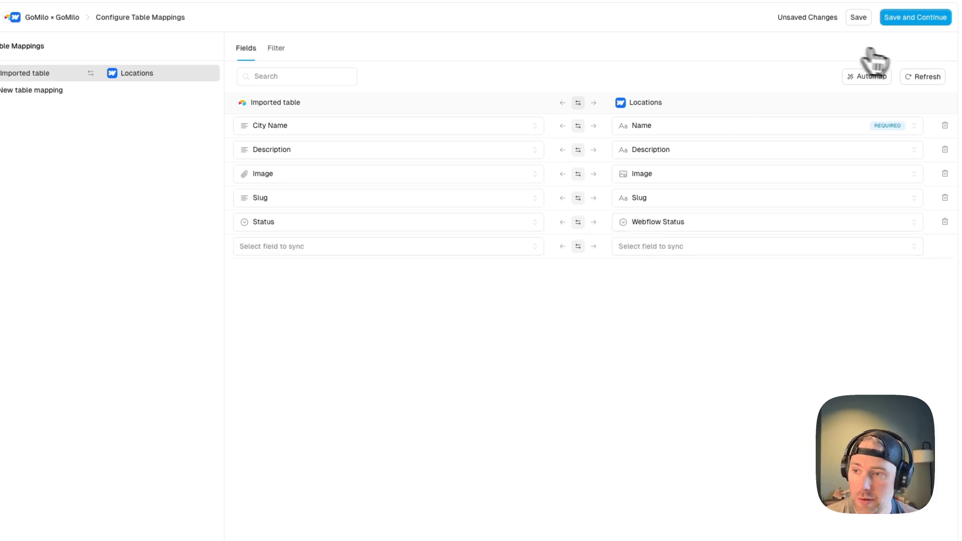
left_click(911, 24)
left_click(550, 382)
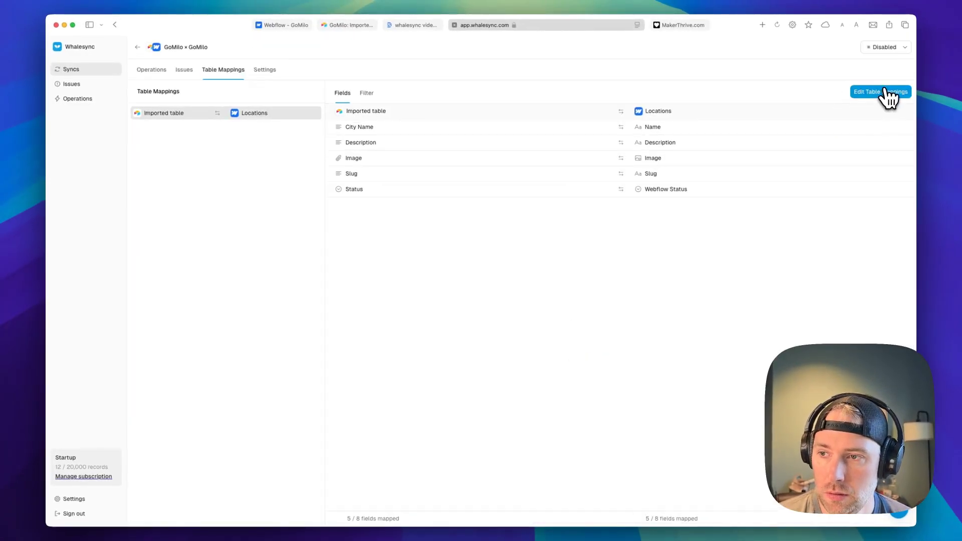
- Reactivate the Whalesync sync and set New York's status to Draft in Airtable
left_click(891, 53)
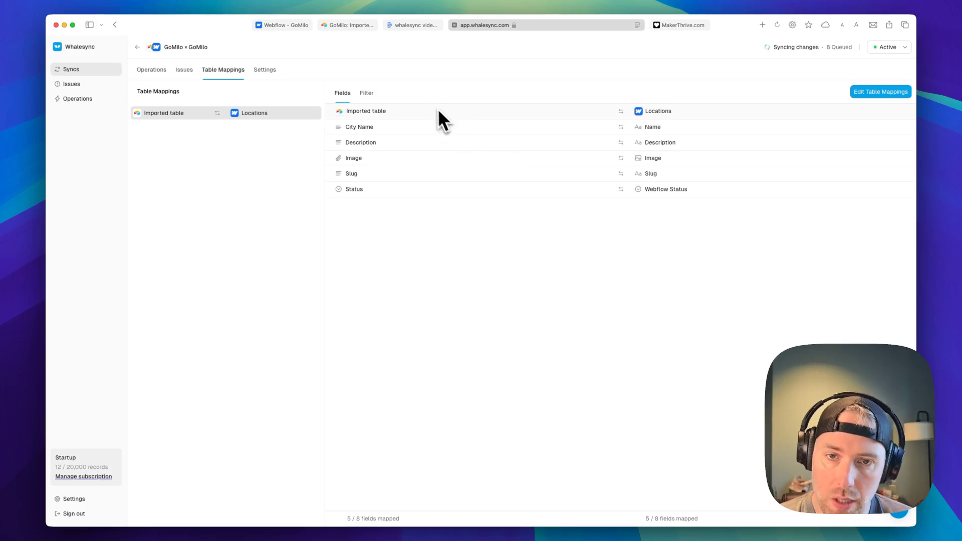
left_click(366, 27)
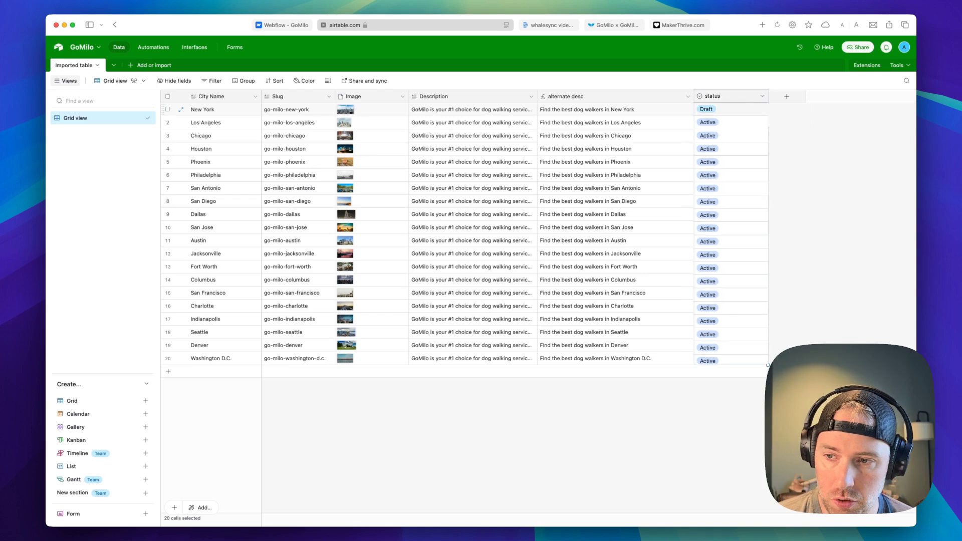
left_click(791, 168)
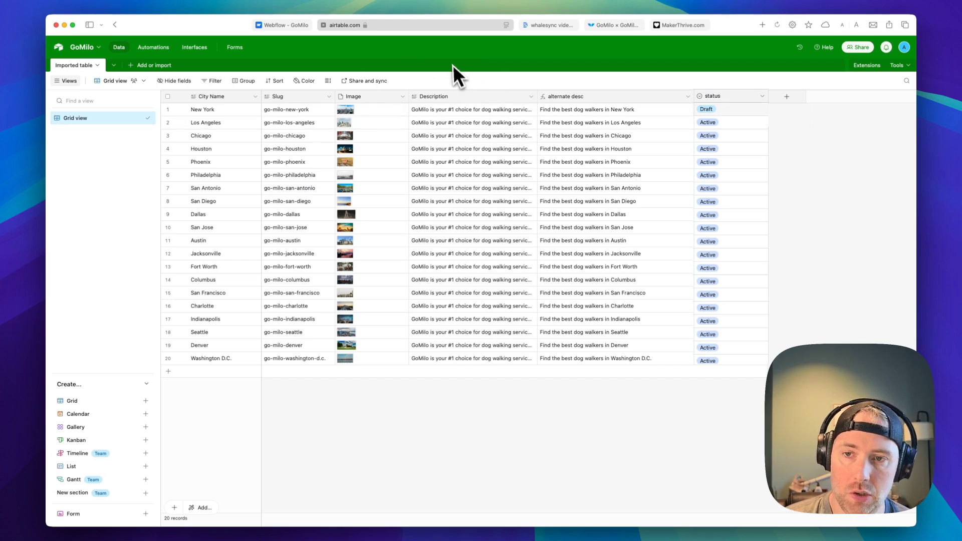
- Check Whalesync's queued operations and verify Webflow Locations lists New York as Draft
left_click(607, 26)
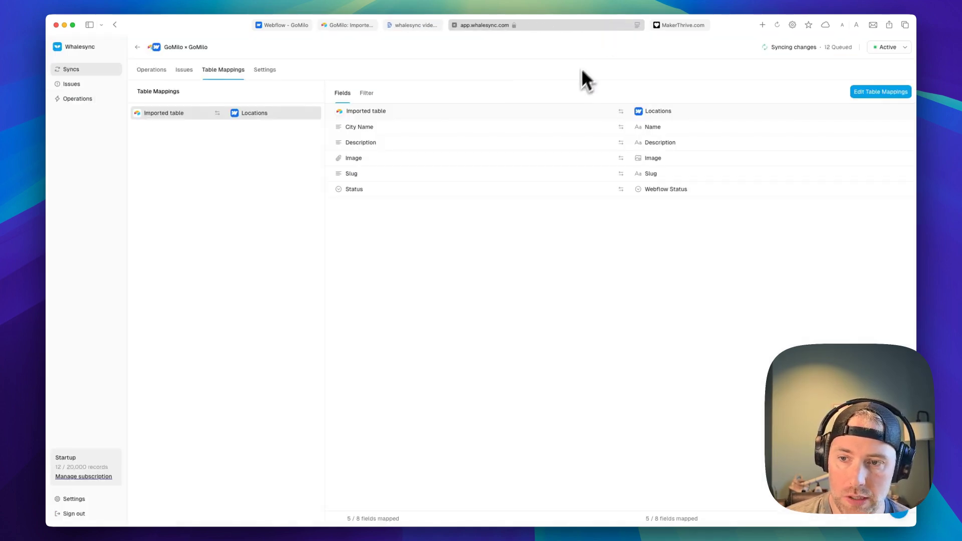
left_click(150, 70)
key("super+1")
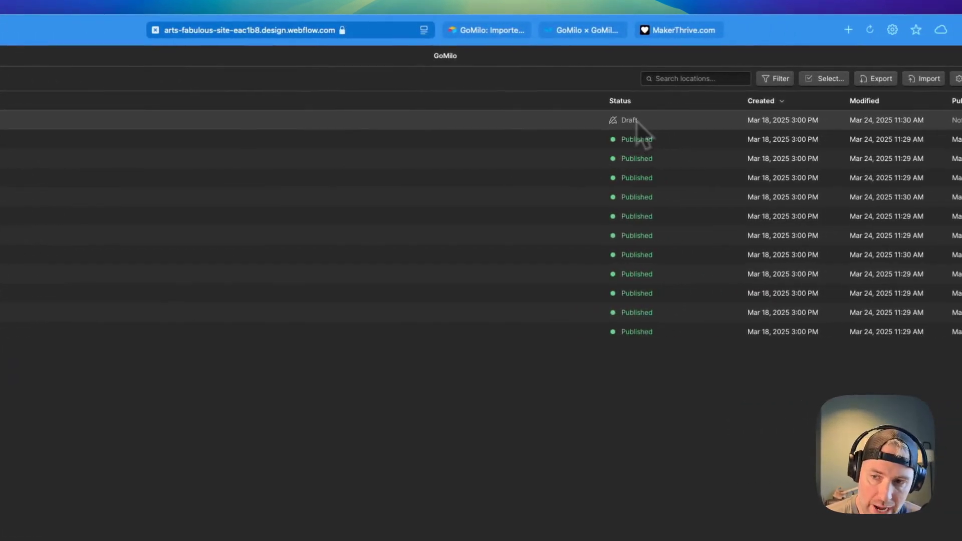
left_click(493, 30)
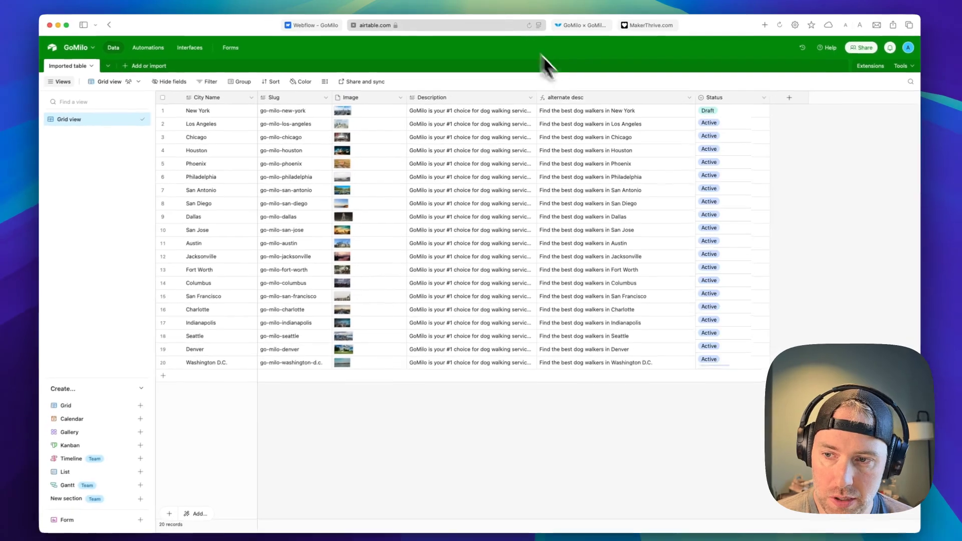